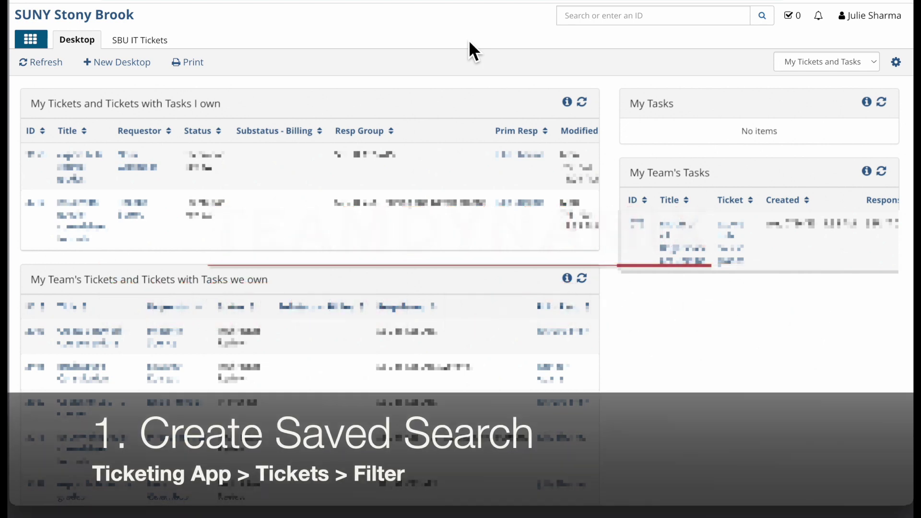
Open the SBU IT Tickets desktop listing Tickets (300) and bring up the ticket filter panel.
click(139, 46)
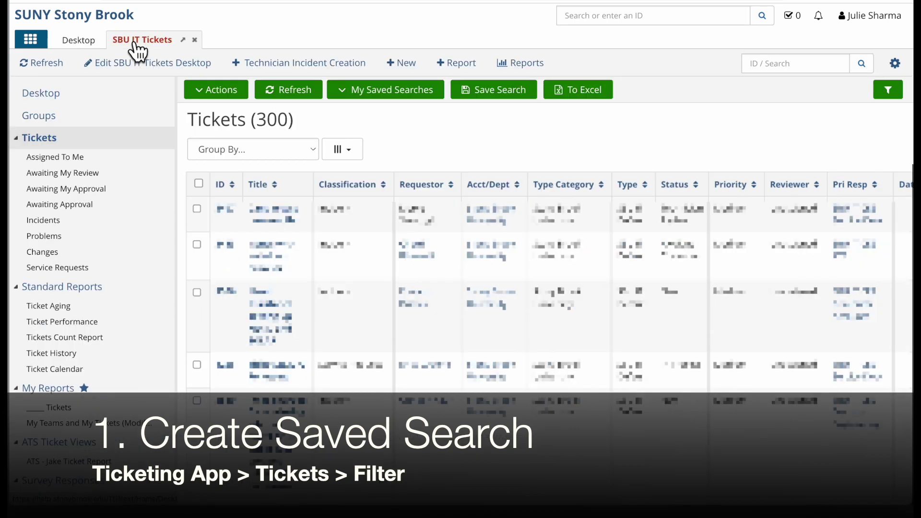
click(38, 150)
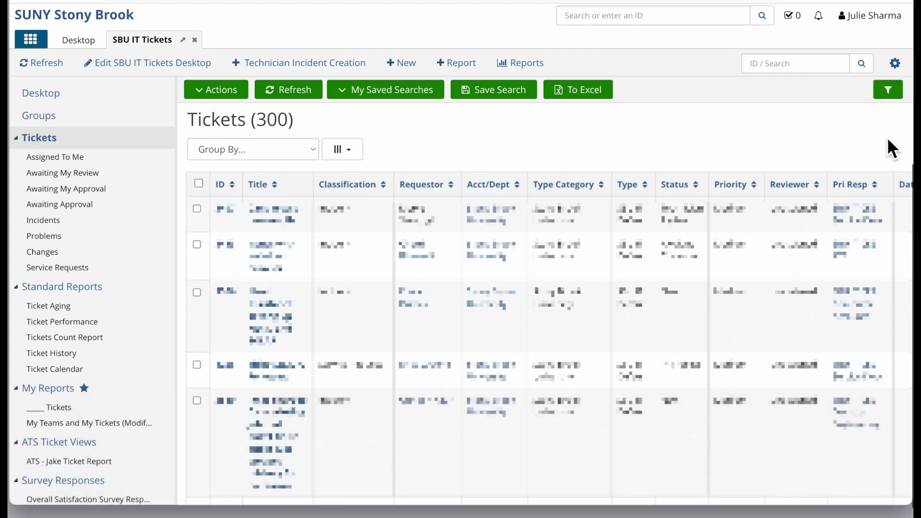
click(889, 99)
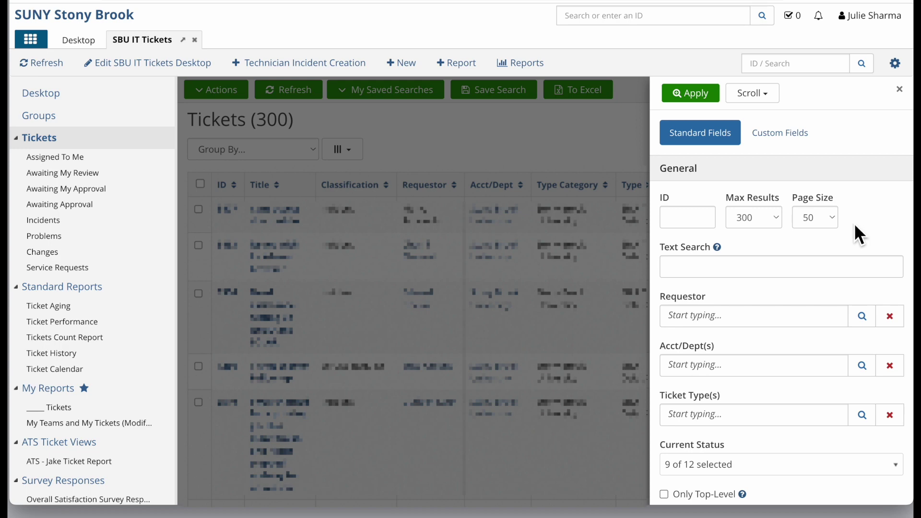
Limit Current Status to only Resolved and Reopened, then launch the Group Responsibility lookup.
scroll(833, 248, down, 5)
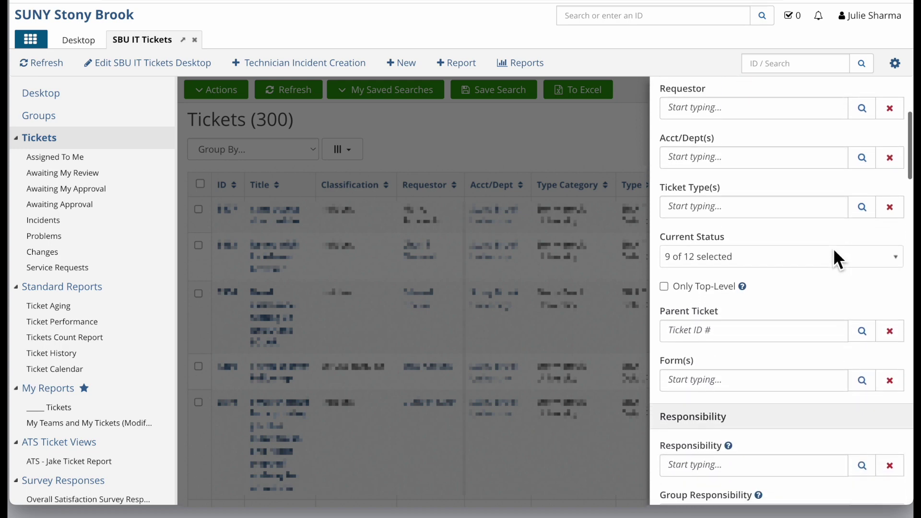
click(691, 243)
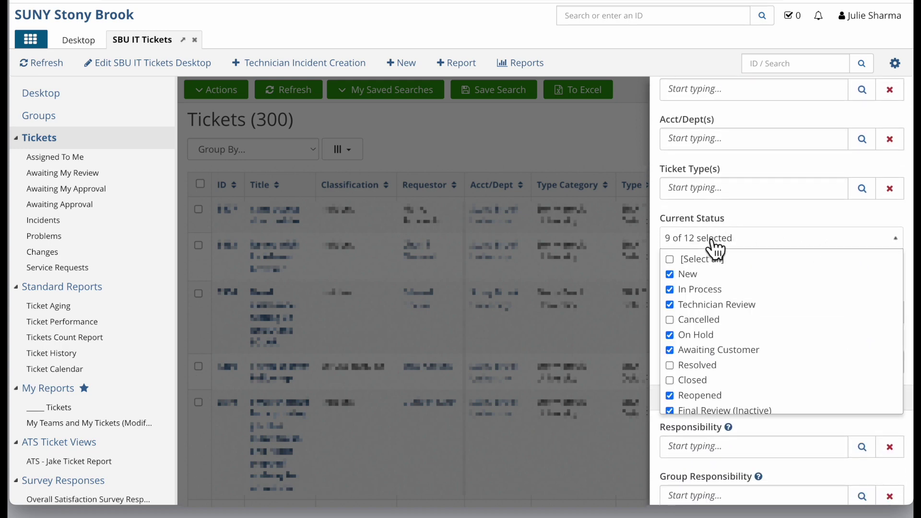
click(671, 260)
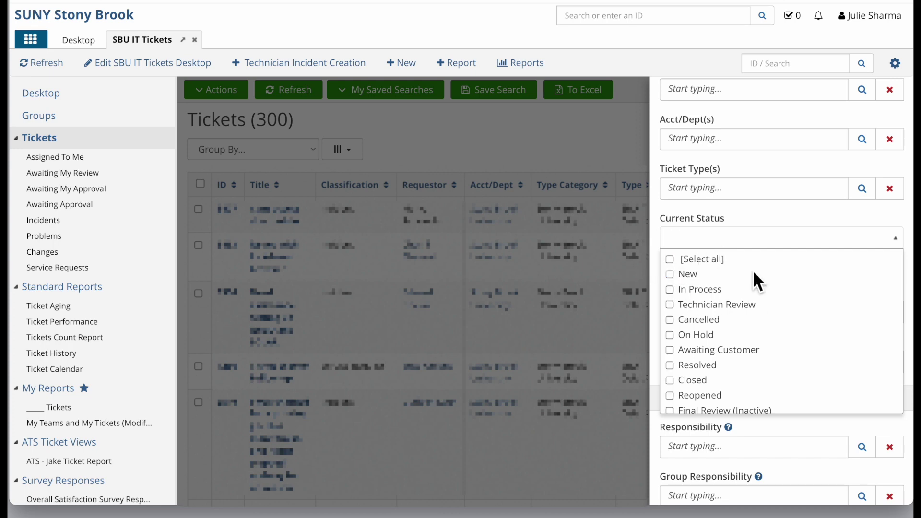
click(669, 366)
click(670, 396)
scroll(776, 377, down, 1)
click(789, 220)
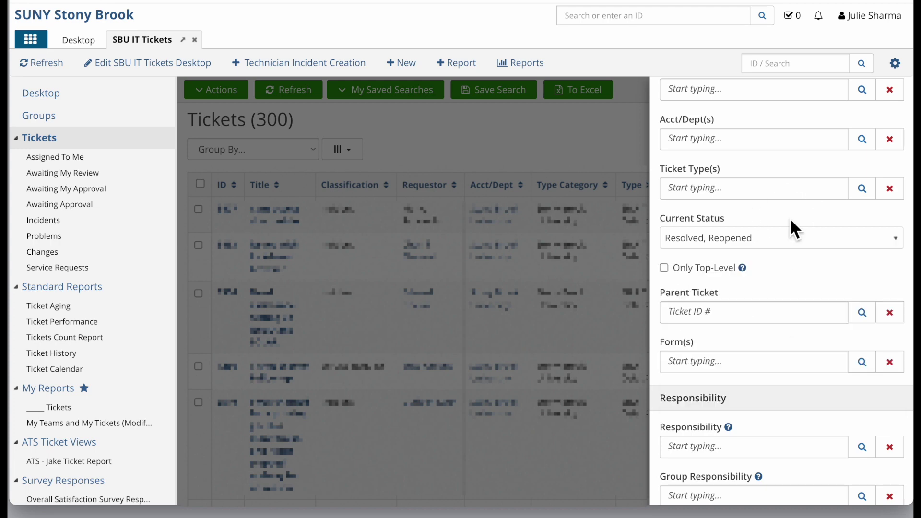
scroll(794, 365, down, 3)
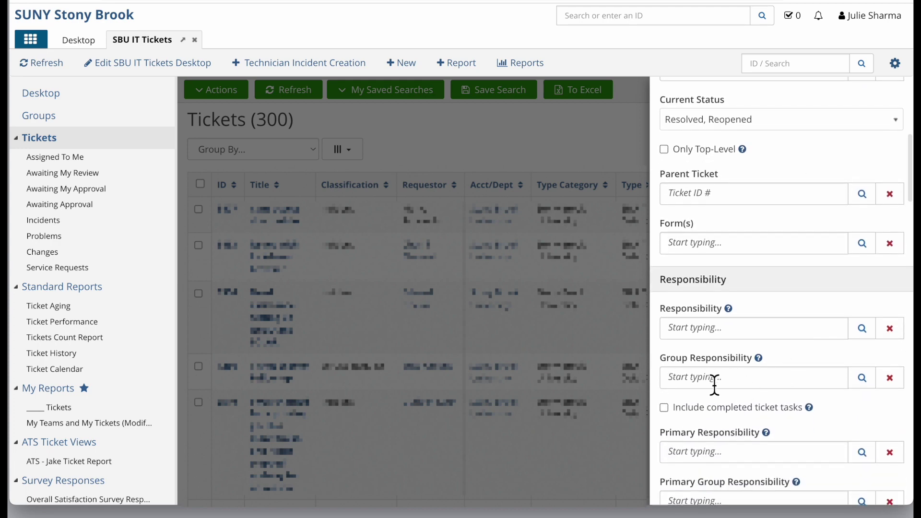
click(861, 378)
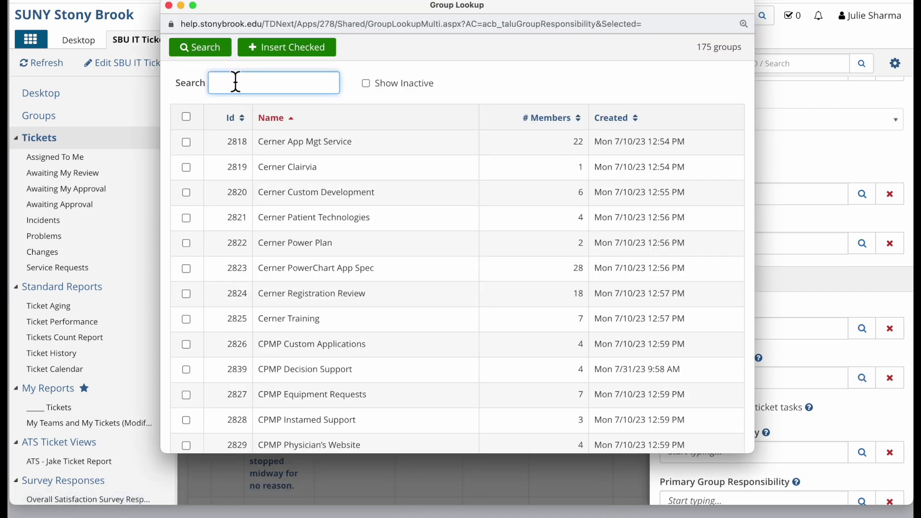
Search for 'ats' and 'training', then insert SBU IT CES ATS, ATS Systems and Training and Development.
text(ats)
click(198, 47)
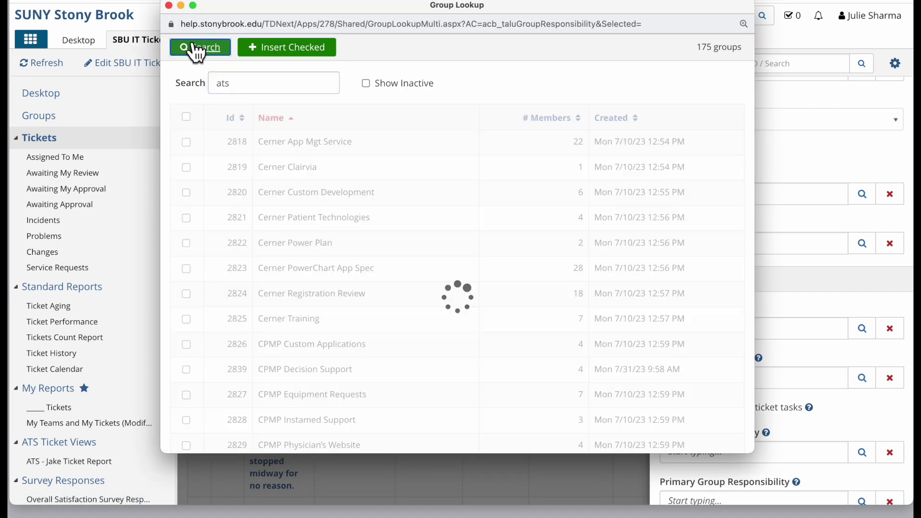
click(189, 141)
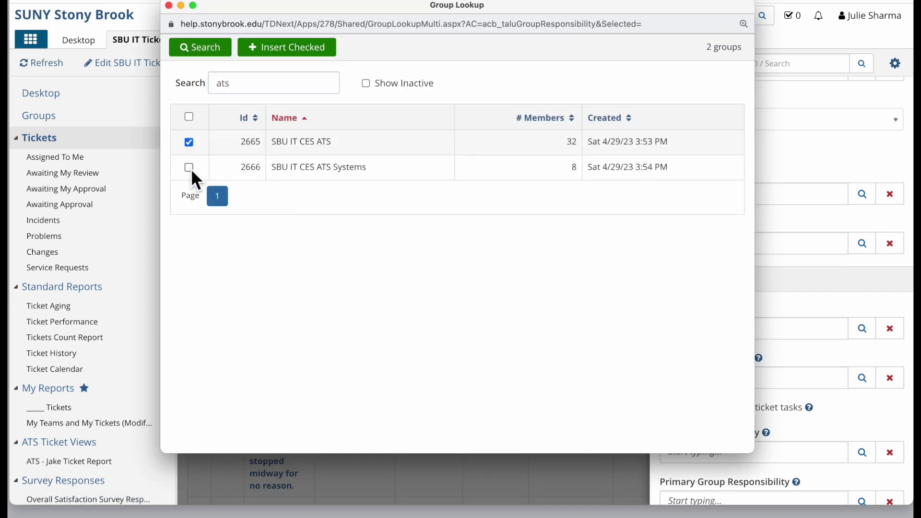
click(189, 167)
double_click(223, 83)
text(training)
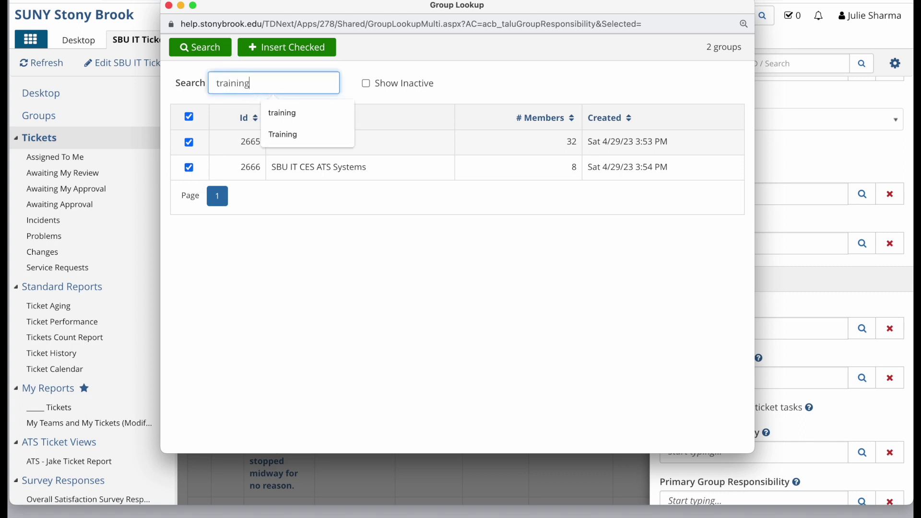
key(Return)
click(186, 167)
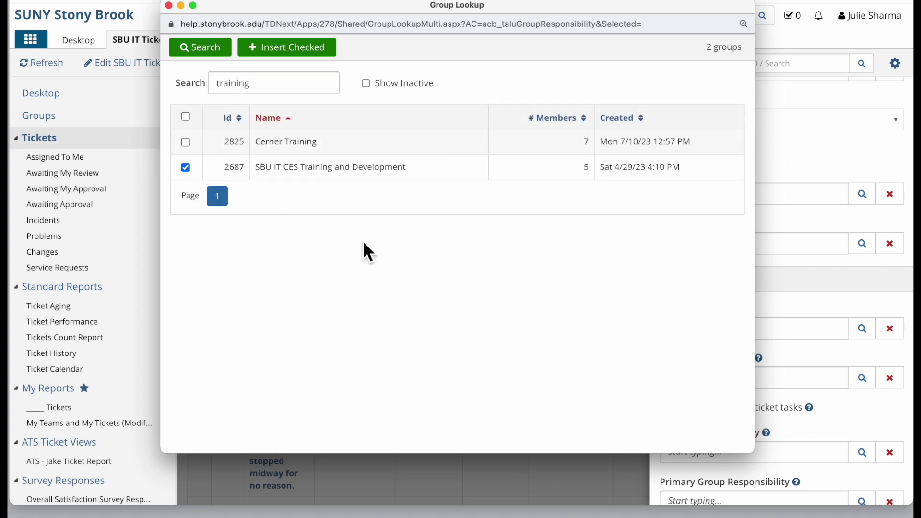
click(286, 59)
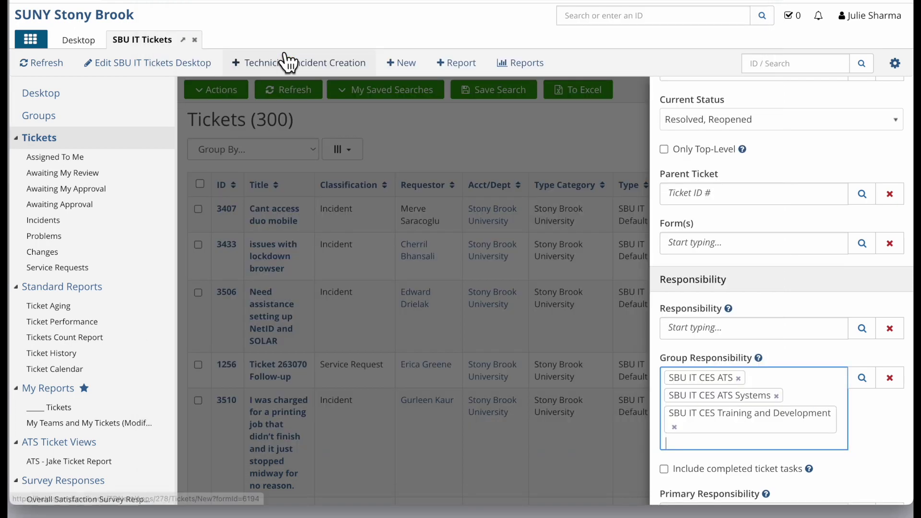
scroll(782, 323, up, 1)
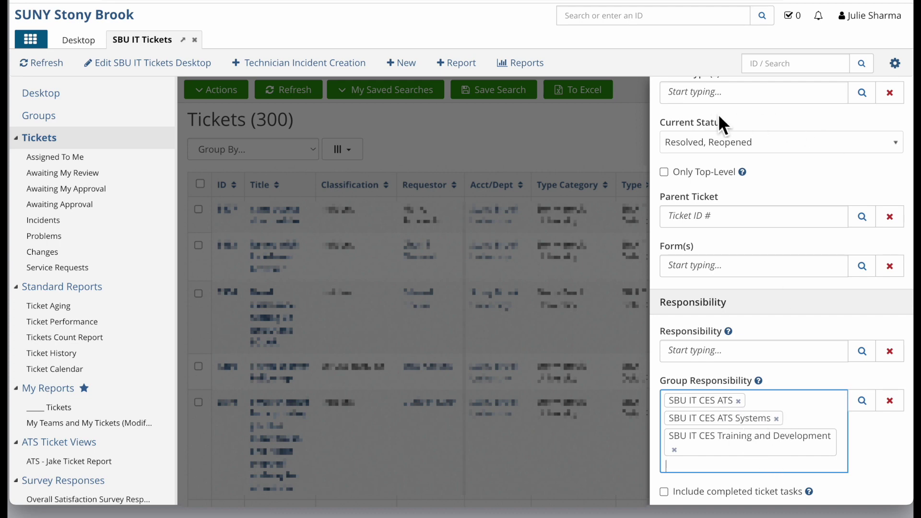
drag(729, 123, 666, 123)
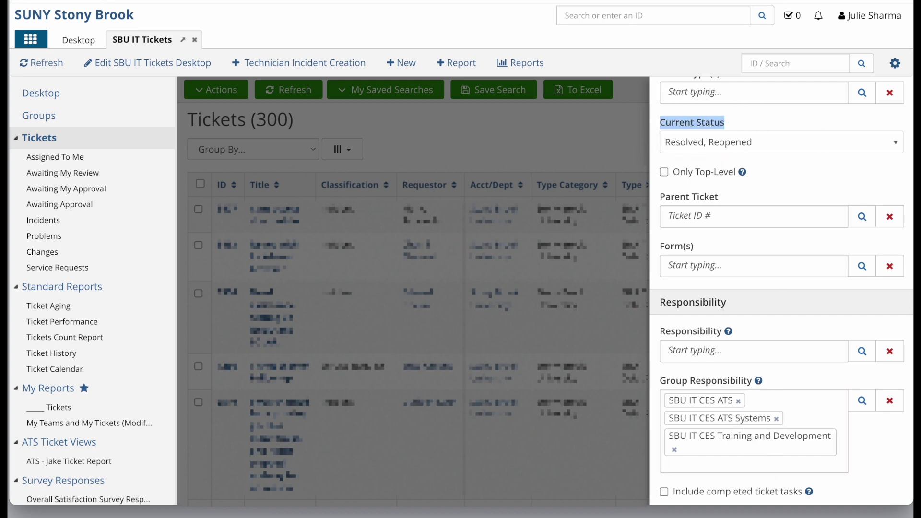
click(746, 117)
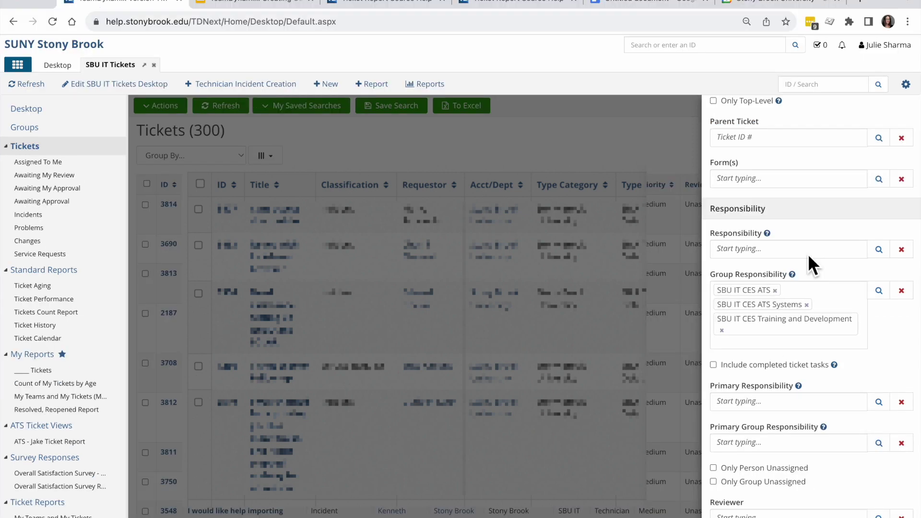
click(878, 250)
click(174, 188)
click(242, 80)
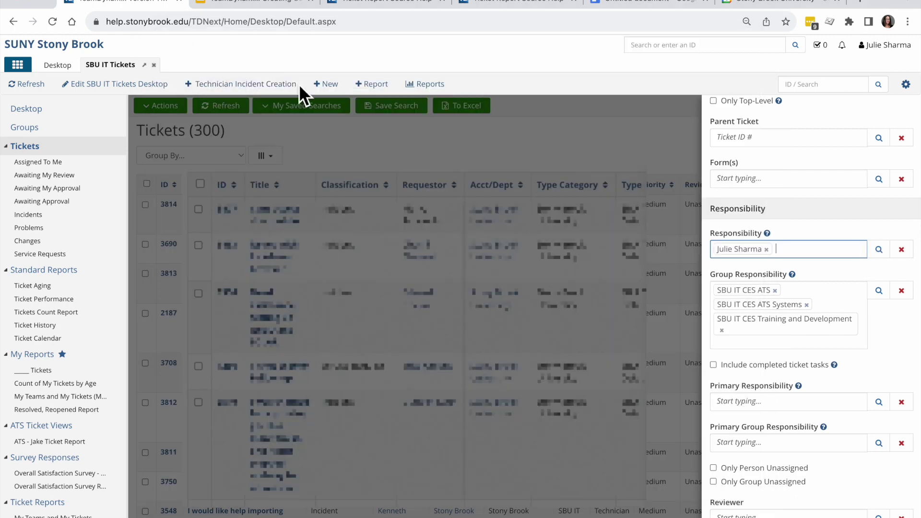
click(817, 231)
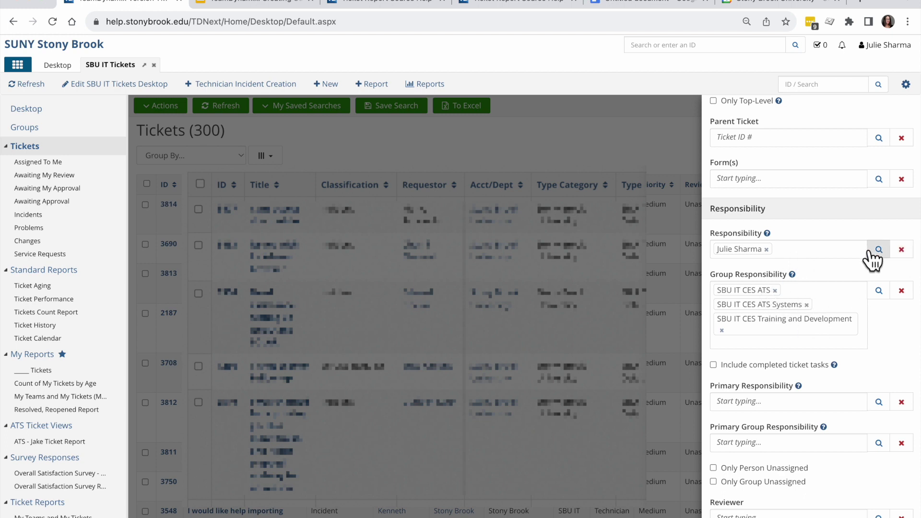
click(902, 249)
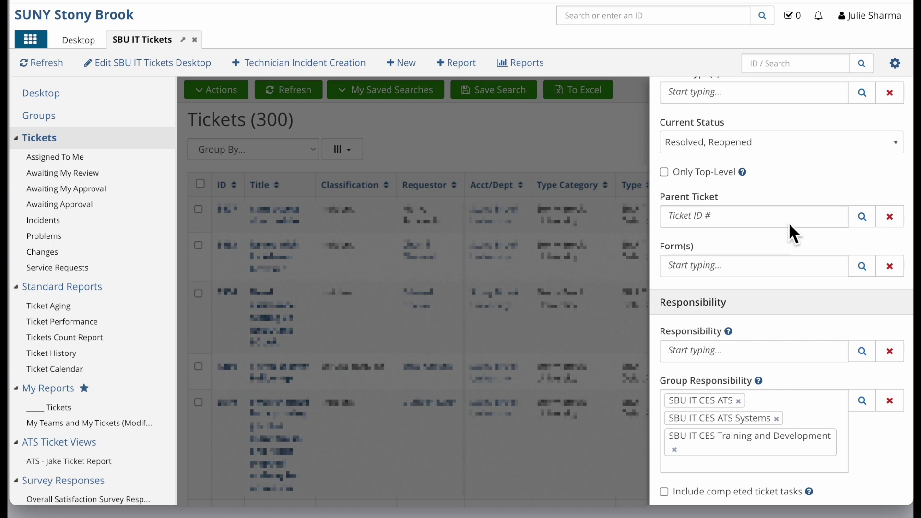
scroll(788, 223, up, 6)
Apply the filter, leaving one ticket, and group the results by Status.
click(690, 94)
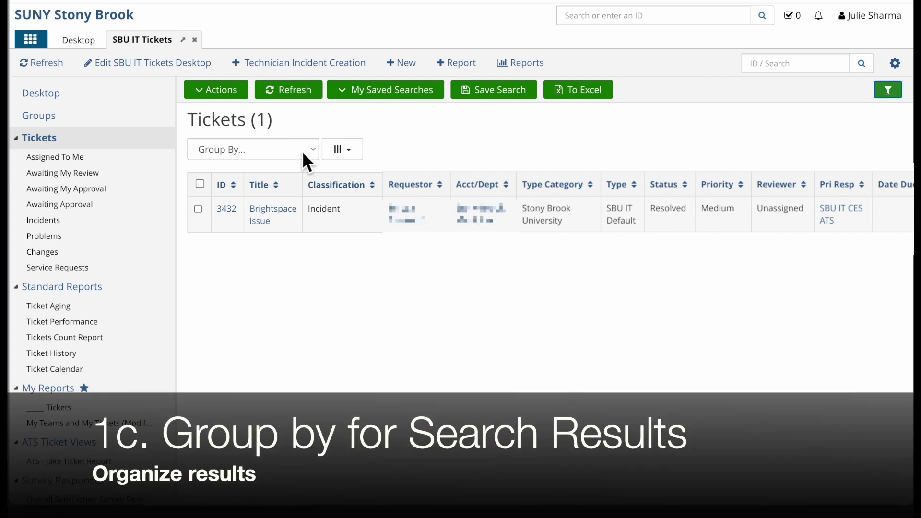
click(302, 151)
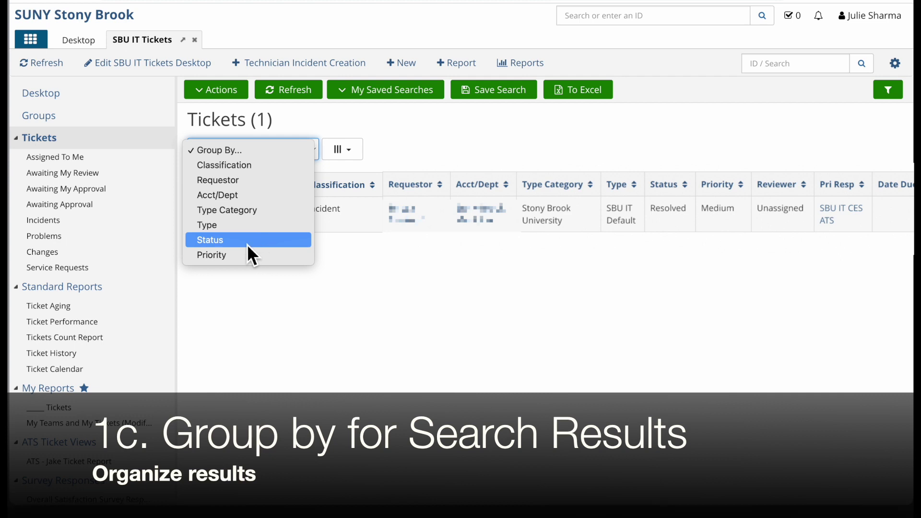
click(251, 256)
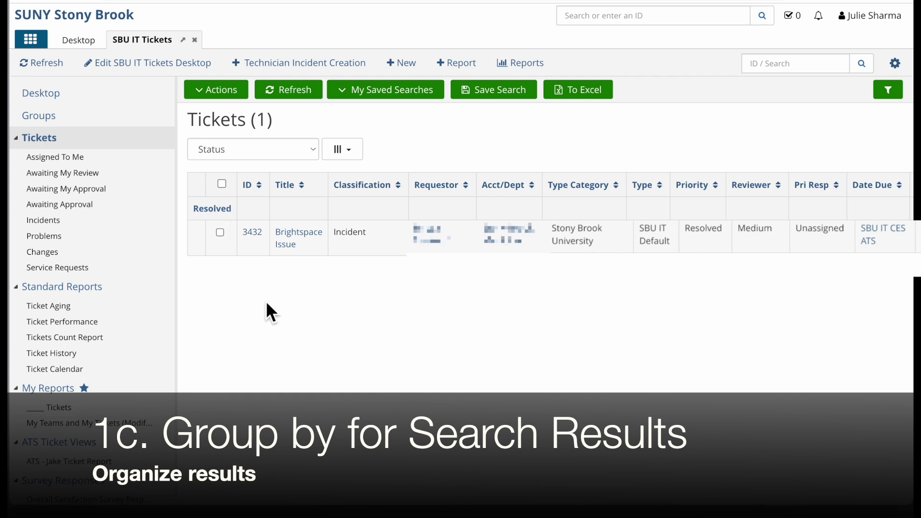
scroll(428, 319, right, 3)
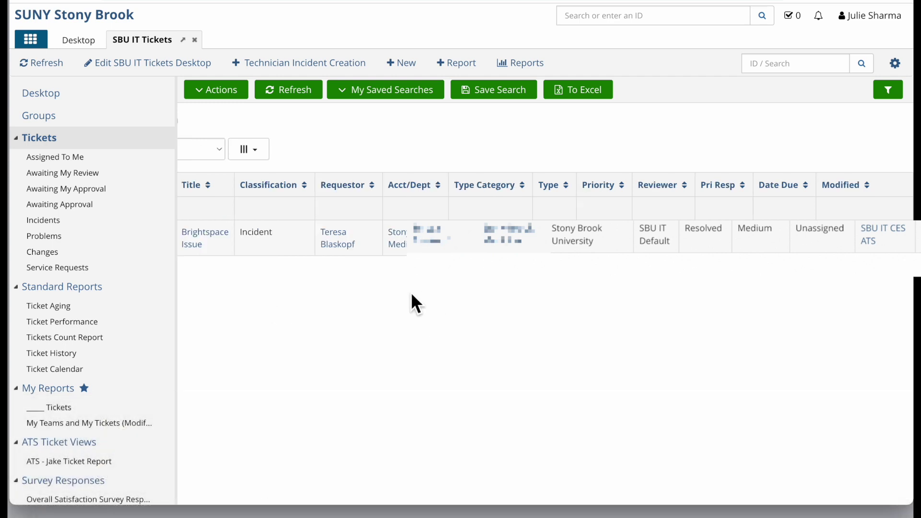
scroll(411, 295, left, 3)
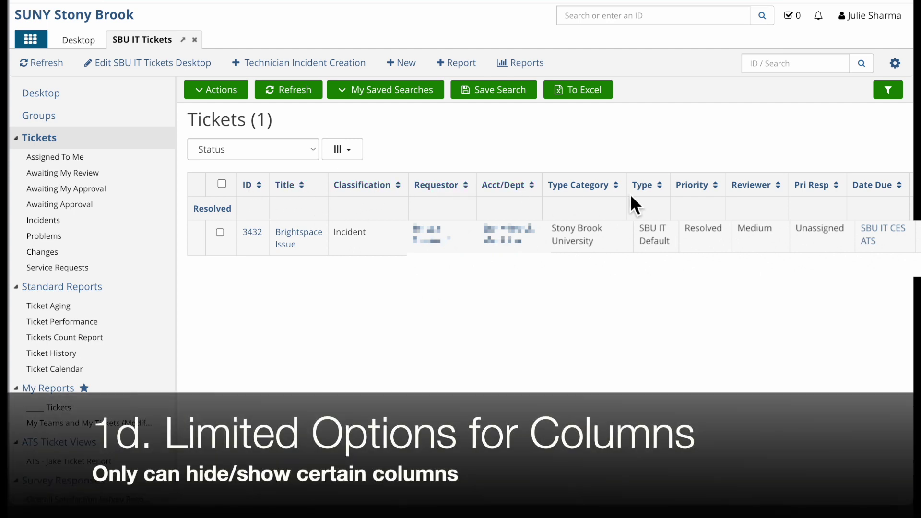
click(343, 153)
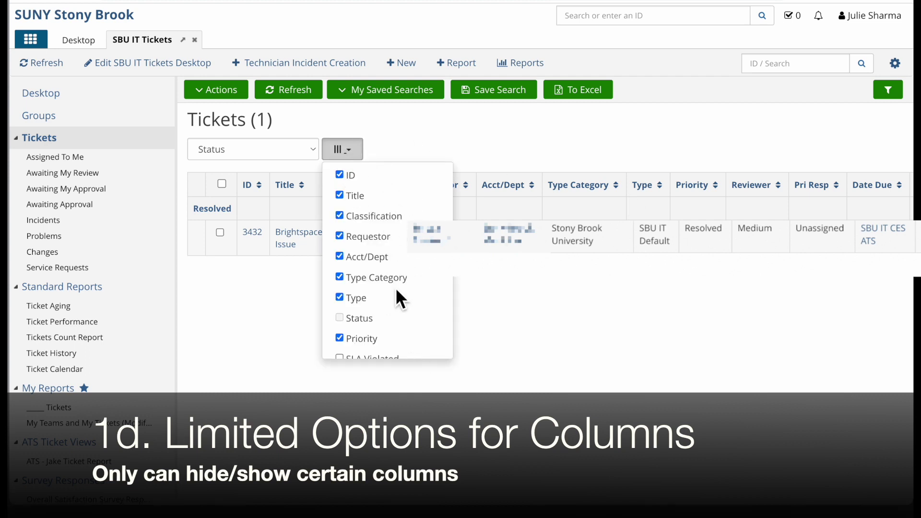
Hide the Type, Type Category, Acct/Dept and Date Due columns from the ticket results.
scroll(396, 290, down, 3)
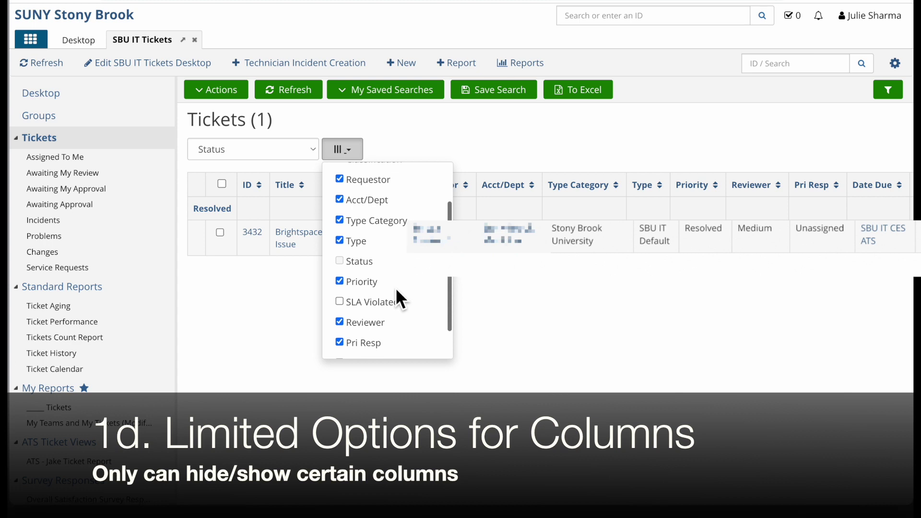
click(343, 242)
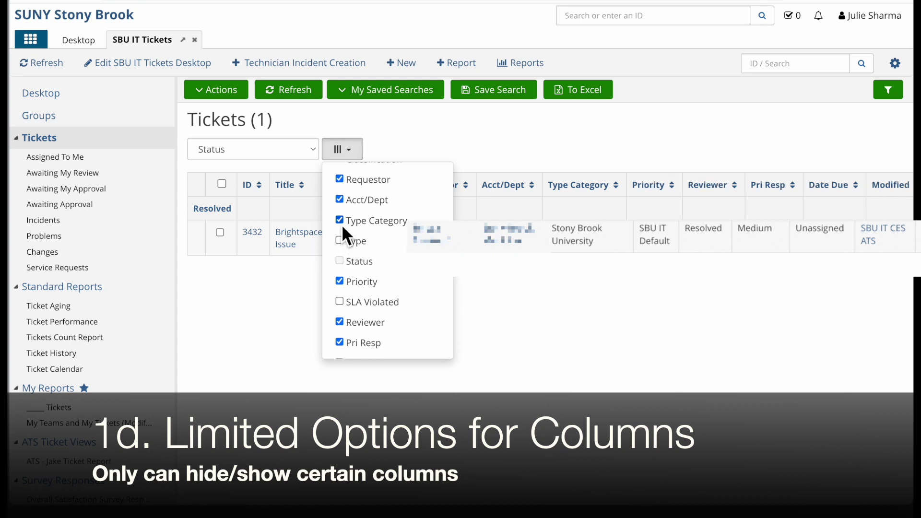
click(342, 221)
click(342, 200)
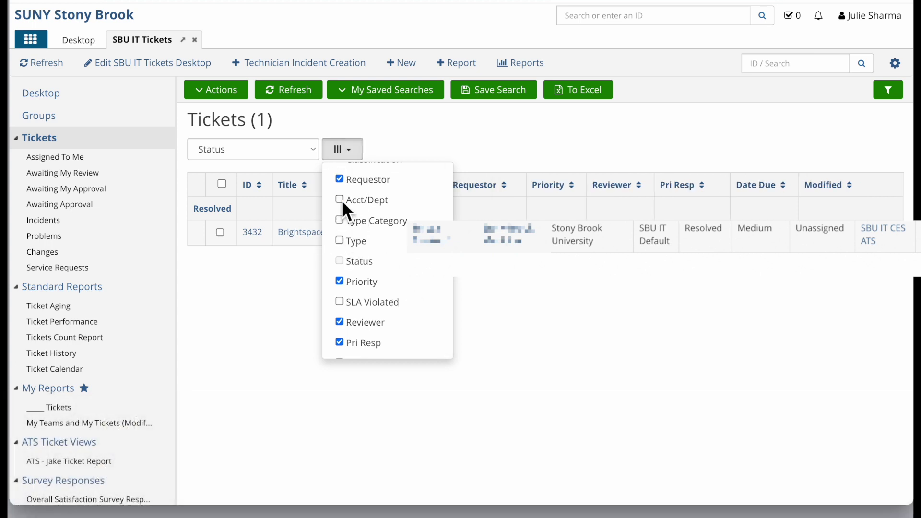
scroll(362, 306, down, 1)
click(342, 324)
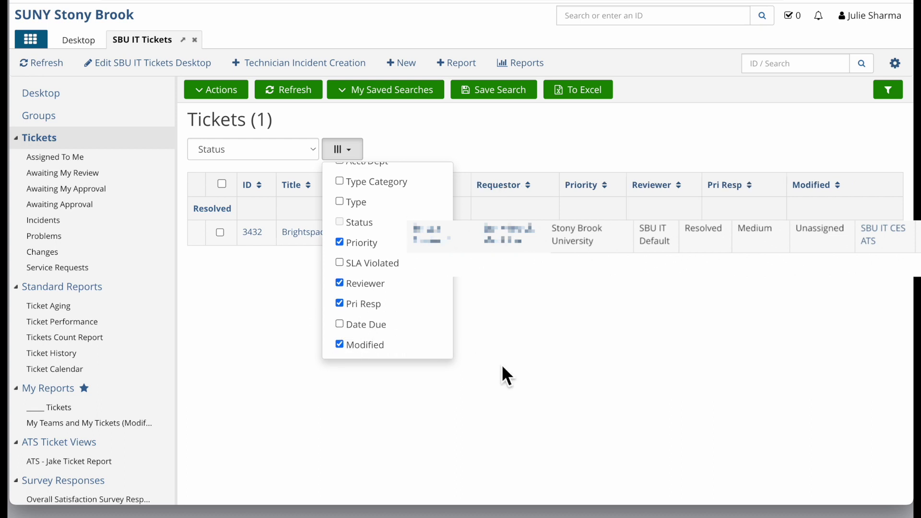
click(511, 368)
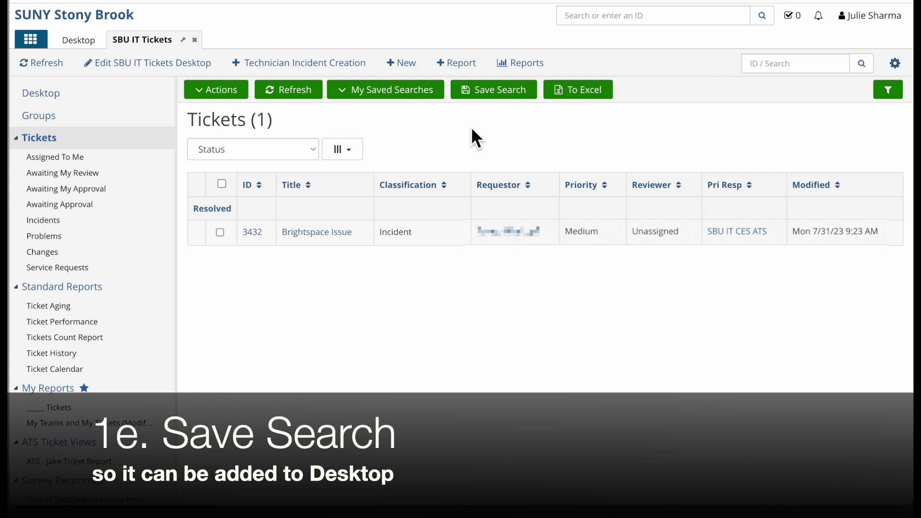
Save the search as 'Resolved, Reopened Tickets' and reopen it from My Saved Searches.
click(499, 96)
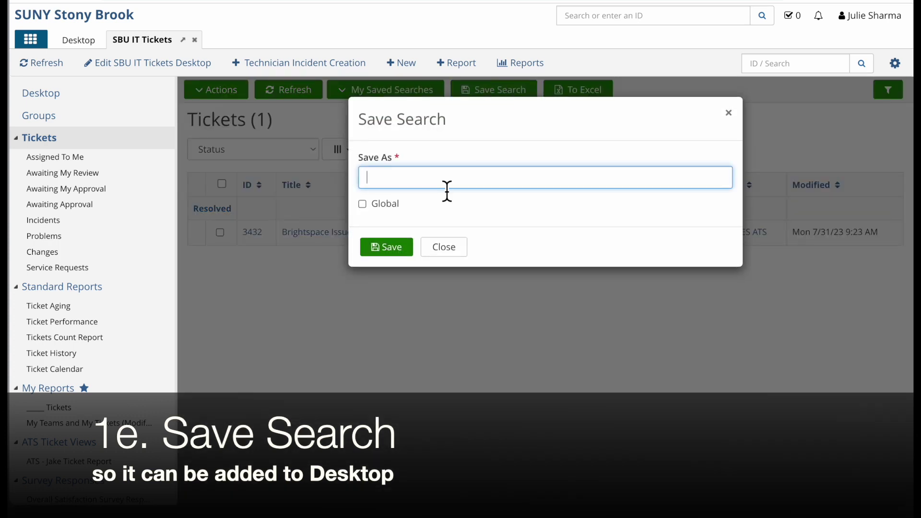
text(Resolved, Reopened Tickets)
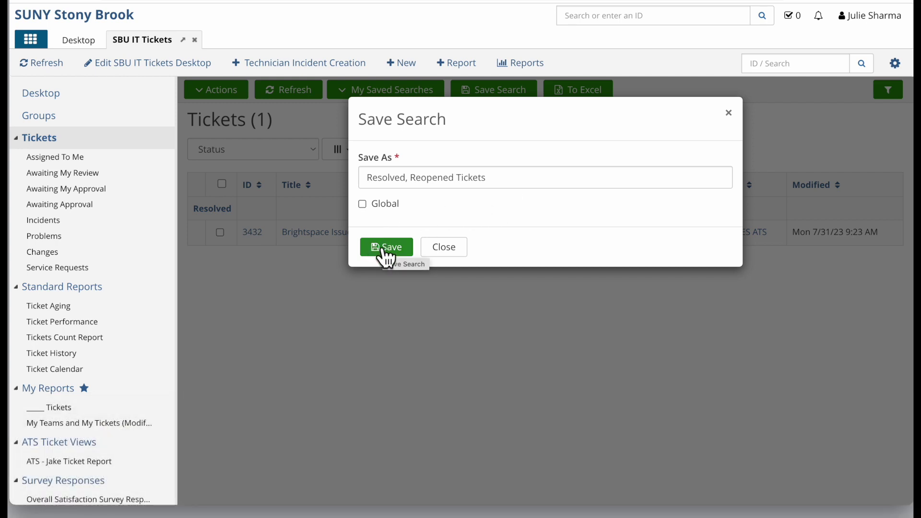
click(383, 249)
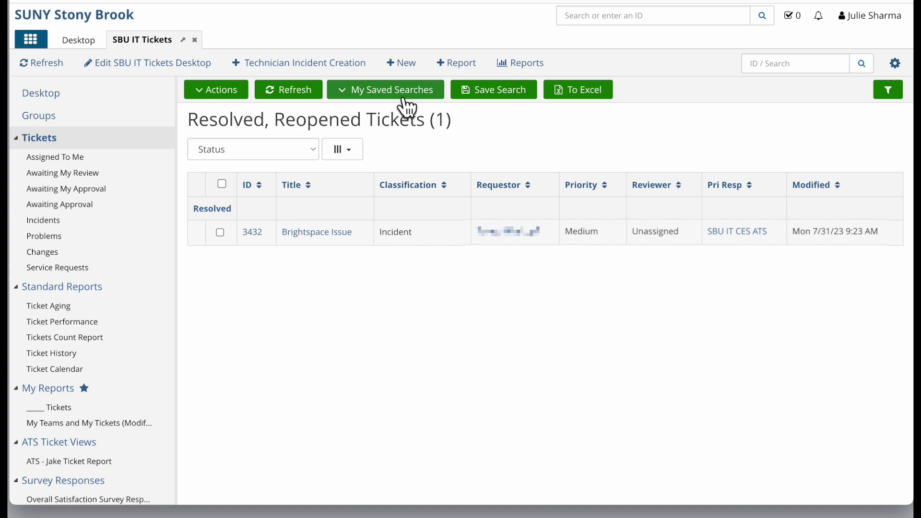
click(382, 96)
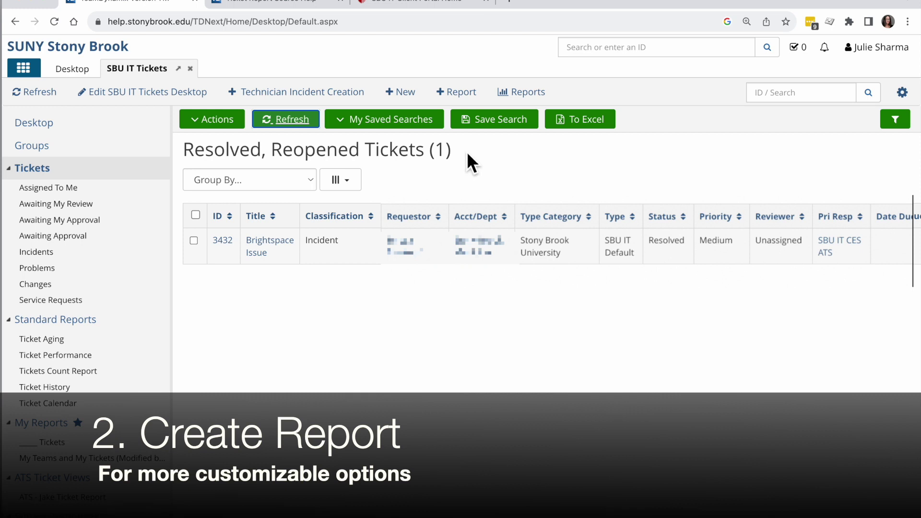
Start a new report from the + Report menu.
click(453, 92)
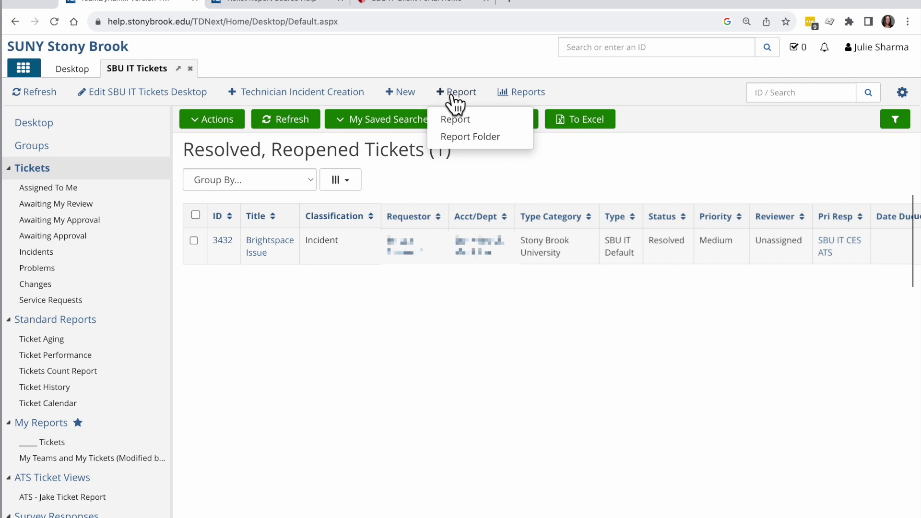
click(493, 127)
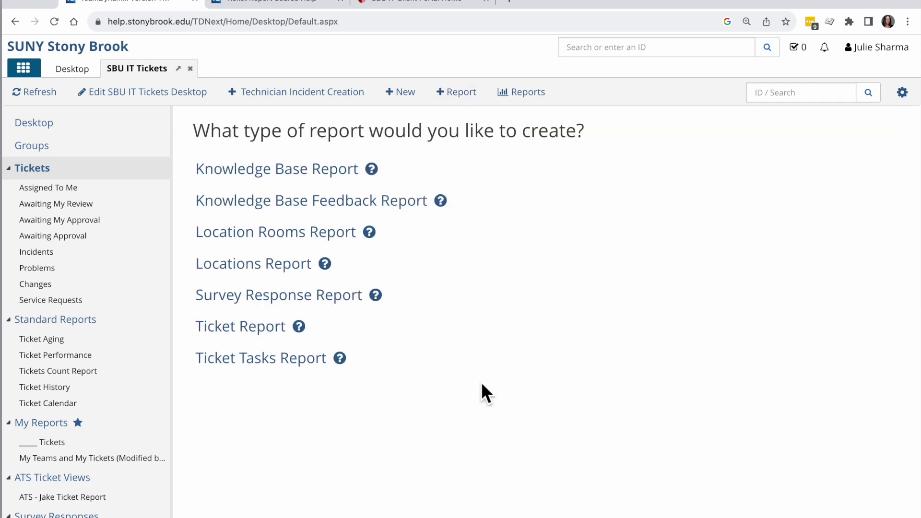
Create a ticket report named 'Resolved, Reopened Report' and remove its Acct/Dept column.
click(257, 328)
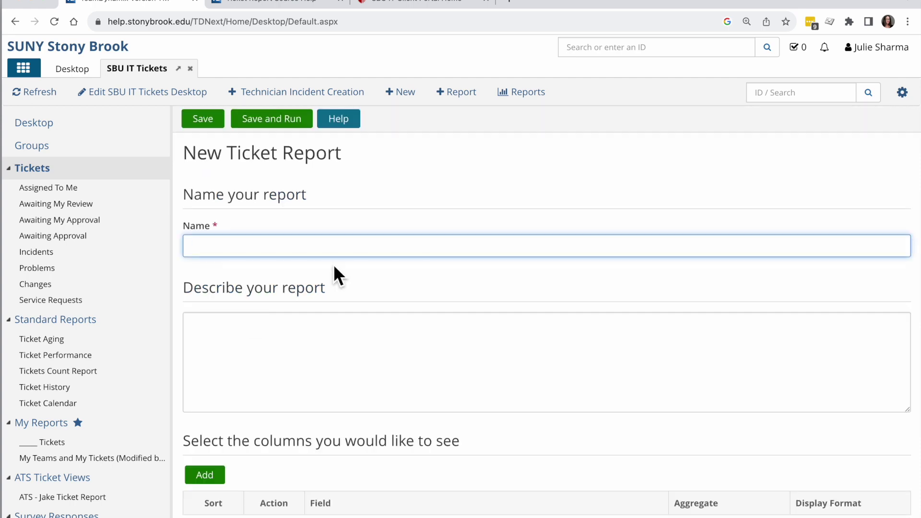
text(Resol)
click(348, 274)
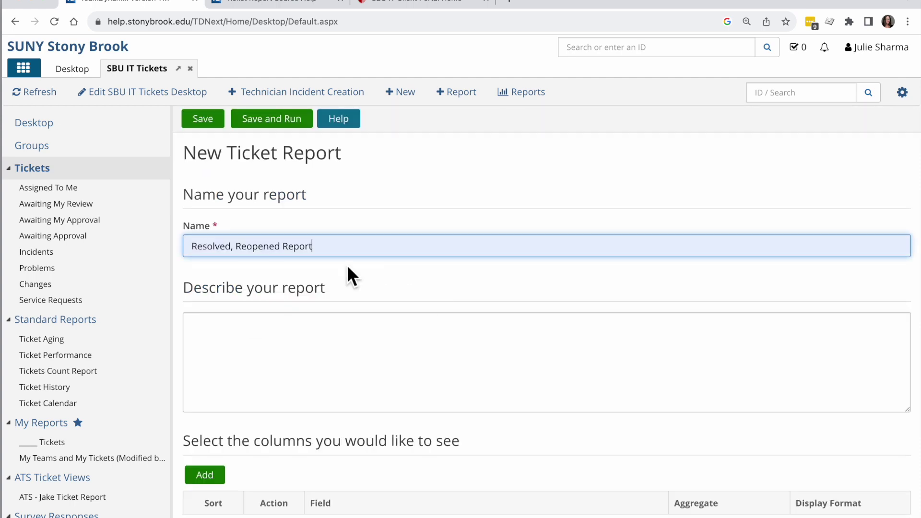
scroll(367, 344, down, 7)
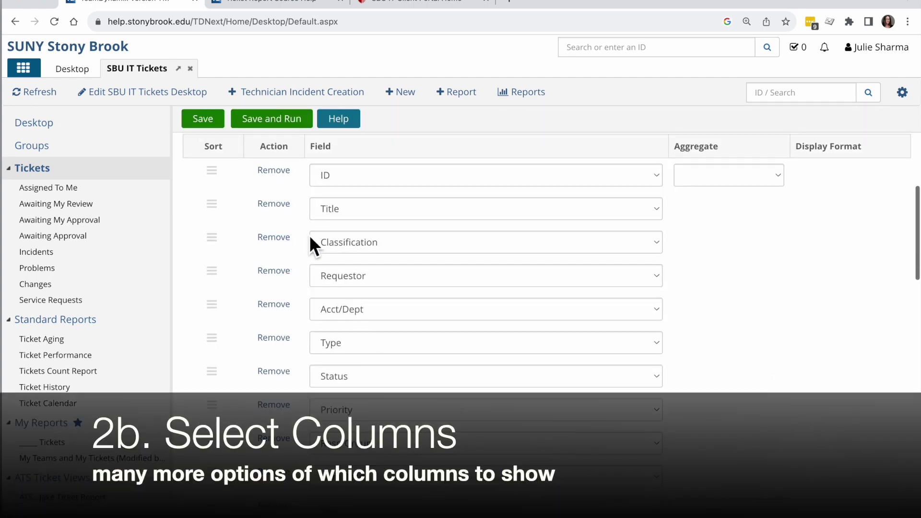
scroll(310, 240, up, 3)
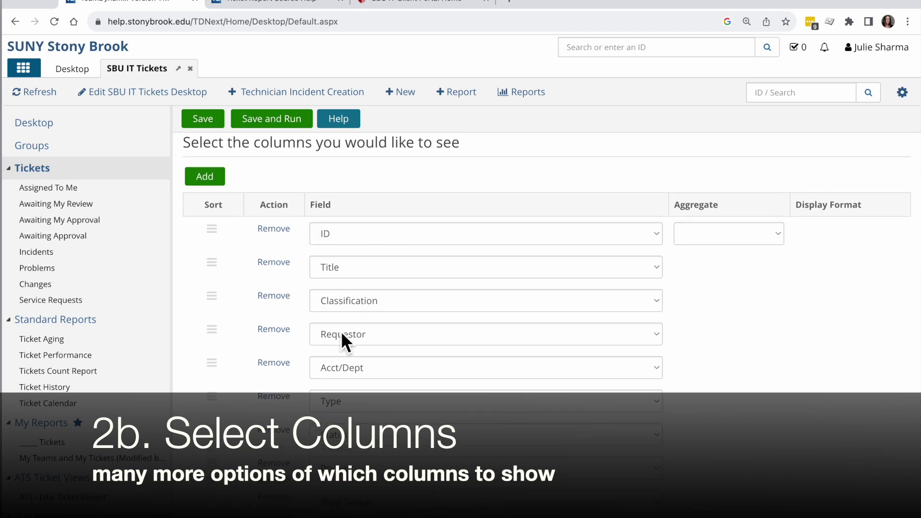
scroll(336, 347, down, 1)
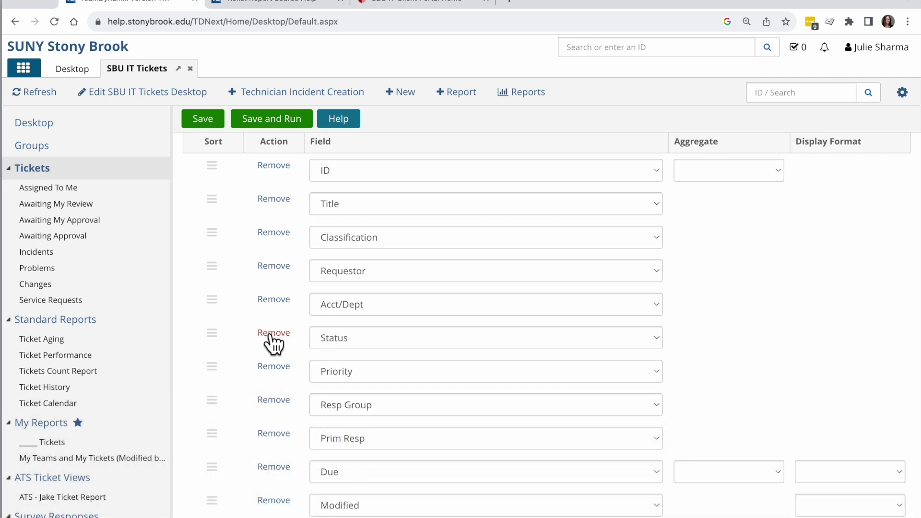
click(273, 300)
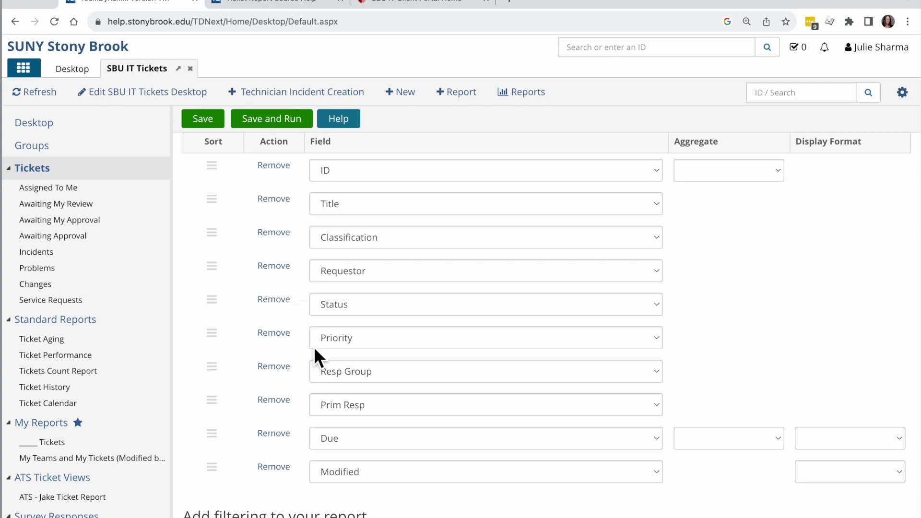
Add a Created column to the report and move it right after ID.
scroll(314, 346, up, 1)
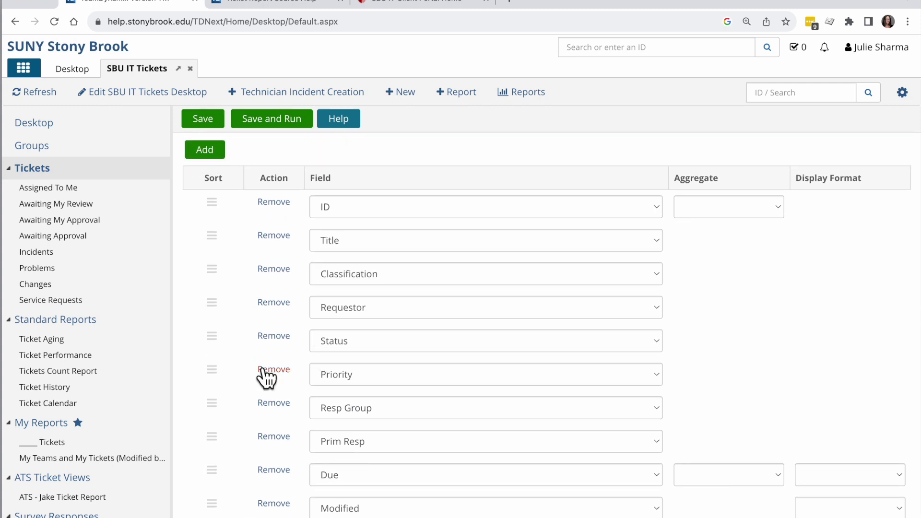
scroll(263, 376, down, 1)
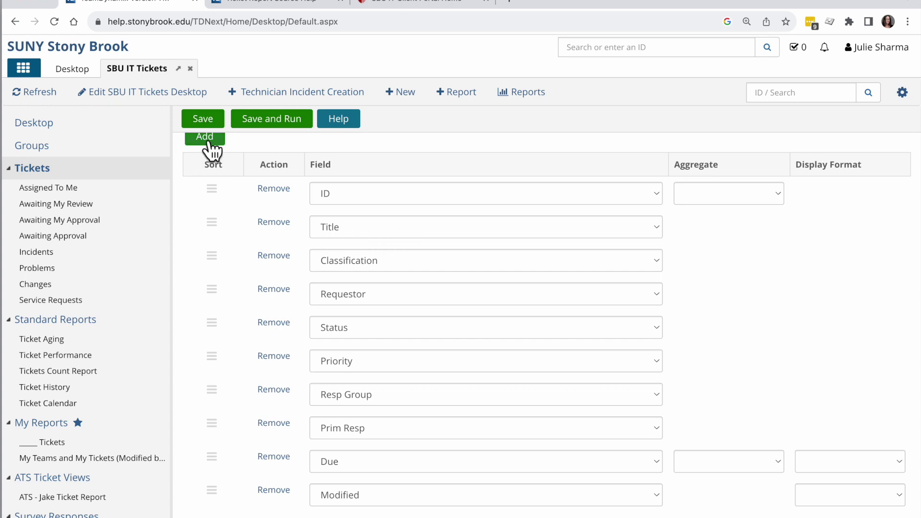
scroll(211, 151, up, 1)
click(190, 163)
scroll(222, 277, down, 6)
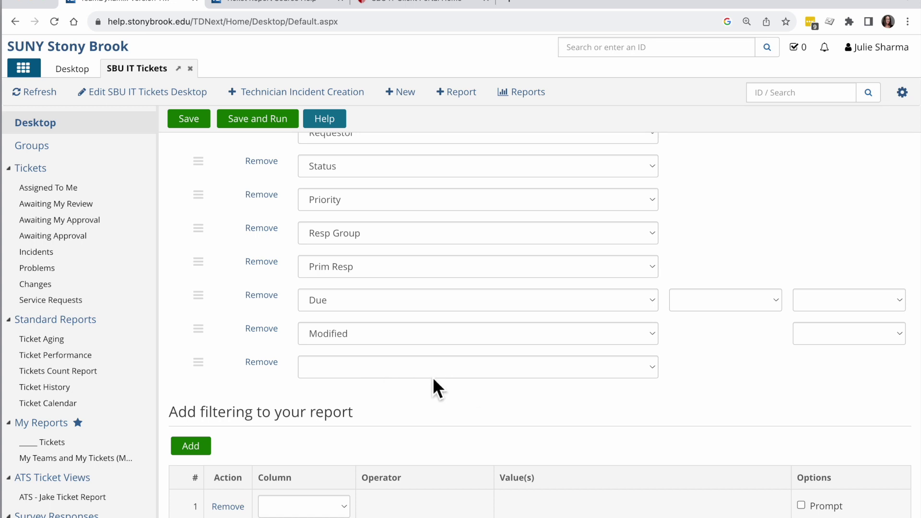
click(458, 373)
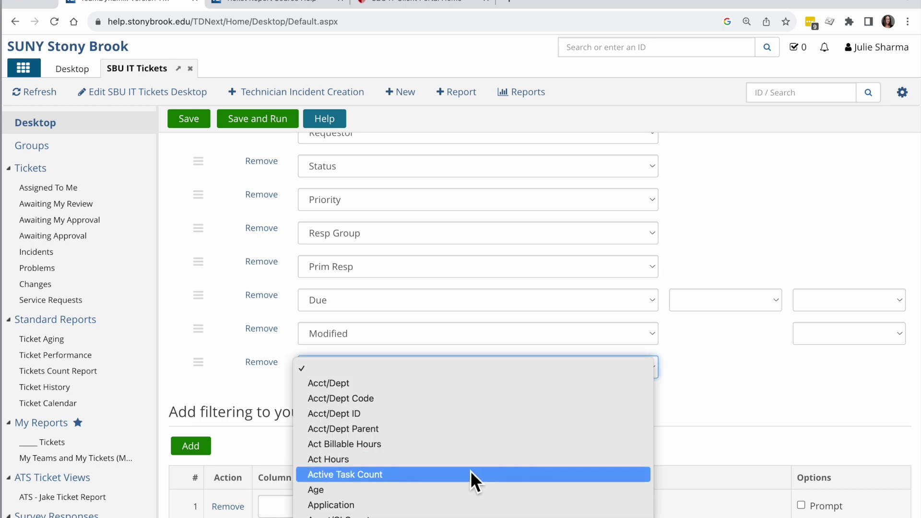
scroll(470, 470, down, 5)
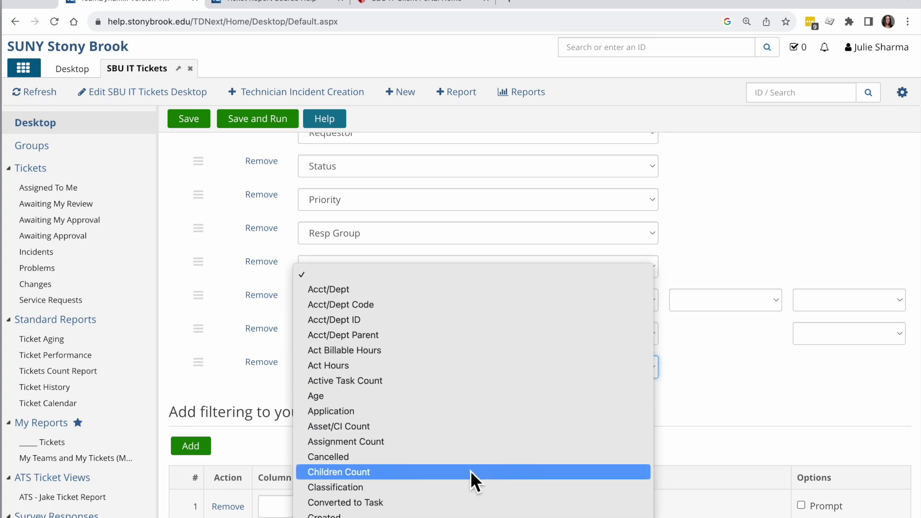
click(487, 493)
scroll(402, 399, up, 1)
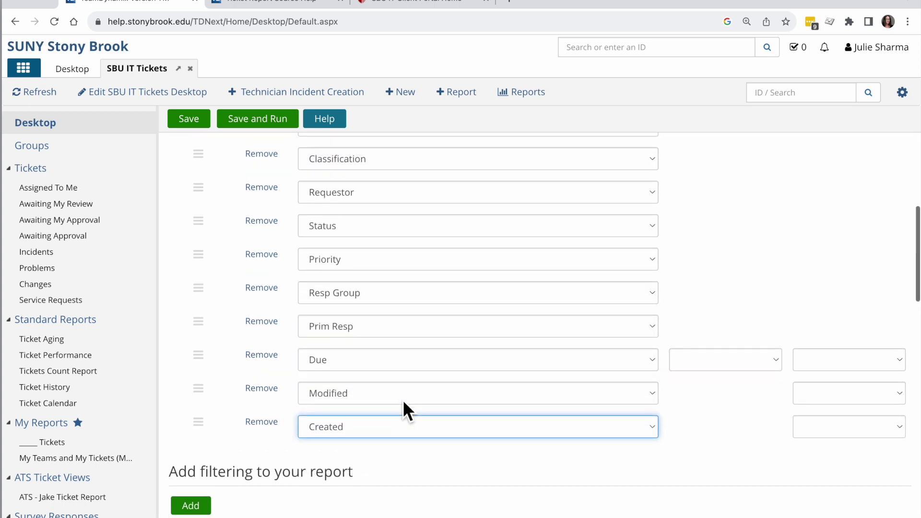
scroll(403, 409, up, 1)
drag(199, 483, 179, 177)
scroll(259, 289, up, 1)
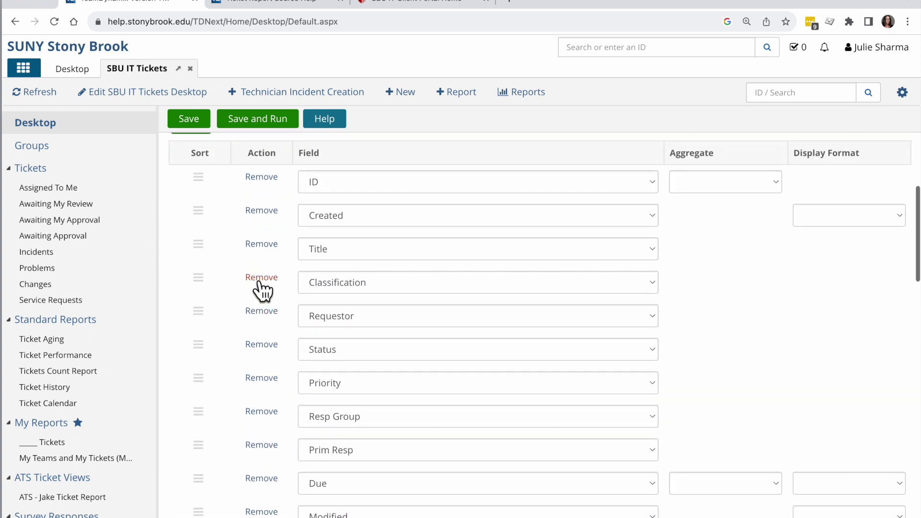
scroll(474, 308, down, 6)
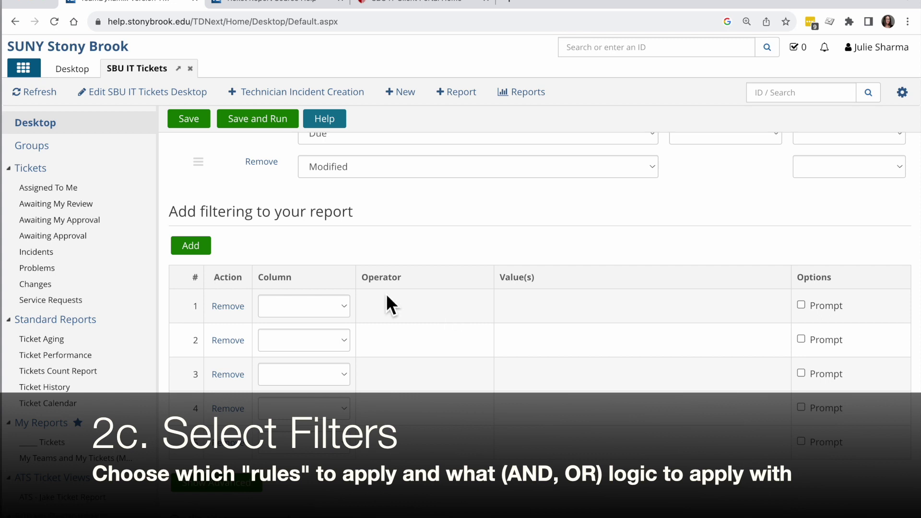
Reveal the advanced AND/OR filter logic and set the first filter's column to Status.
scroll(387, 295, down, 1)
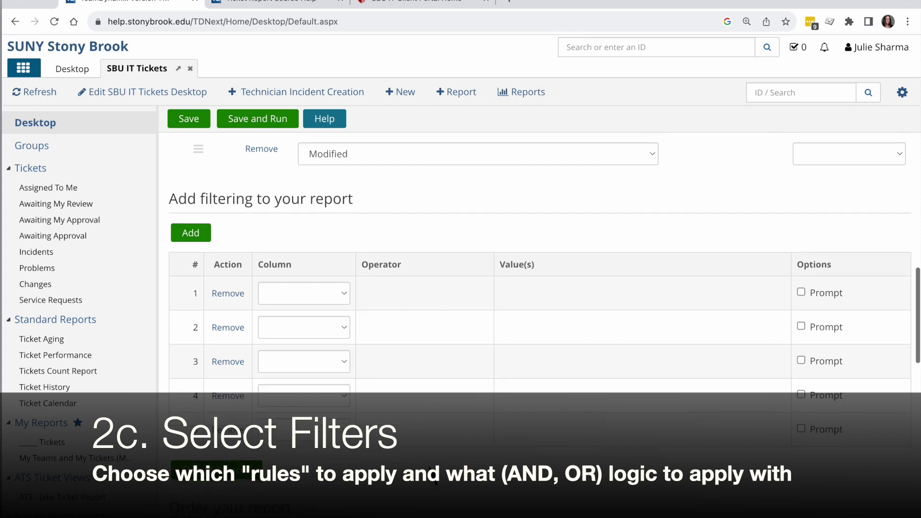
click(215, 475)
scroll(365, 503, down, 3)
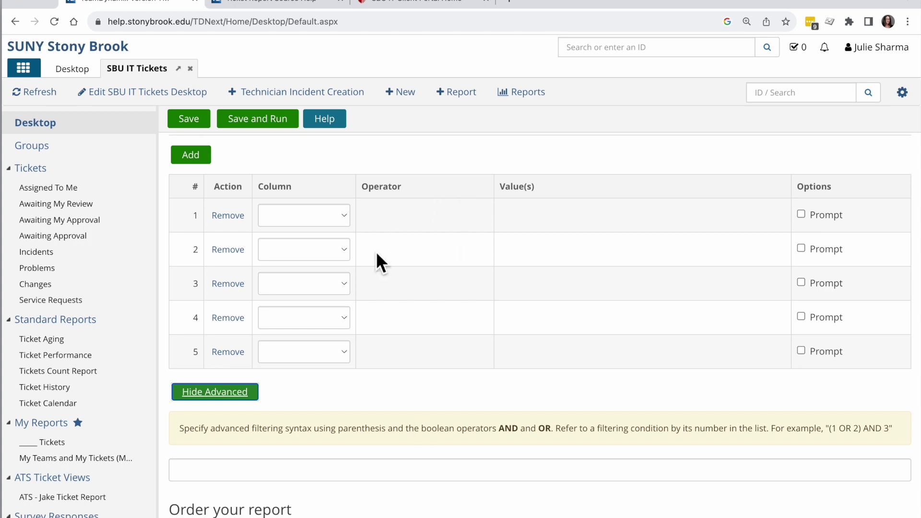
click(356, 232)
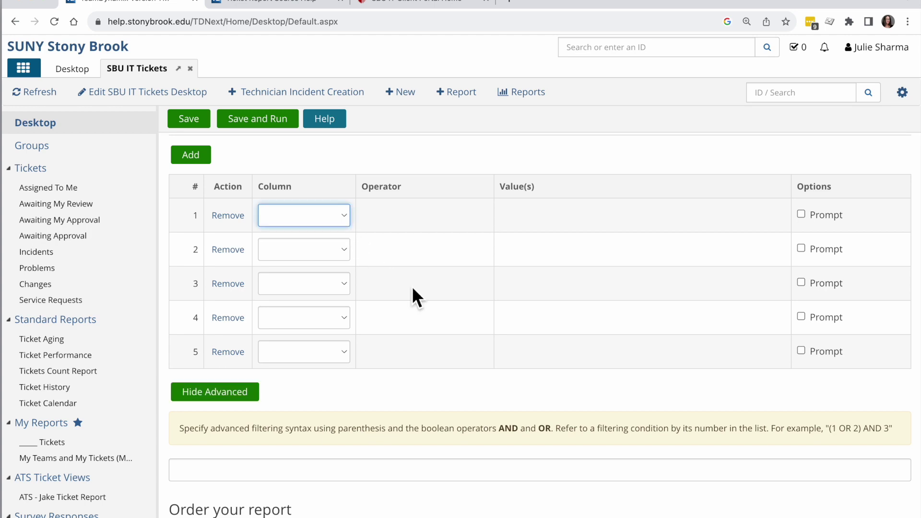
click(343, 216)
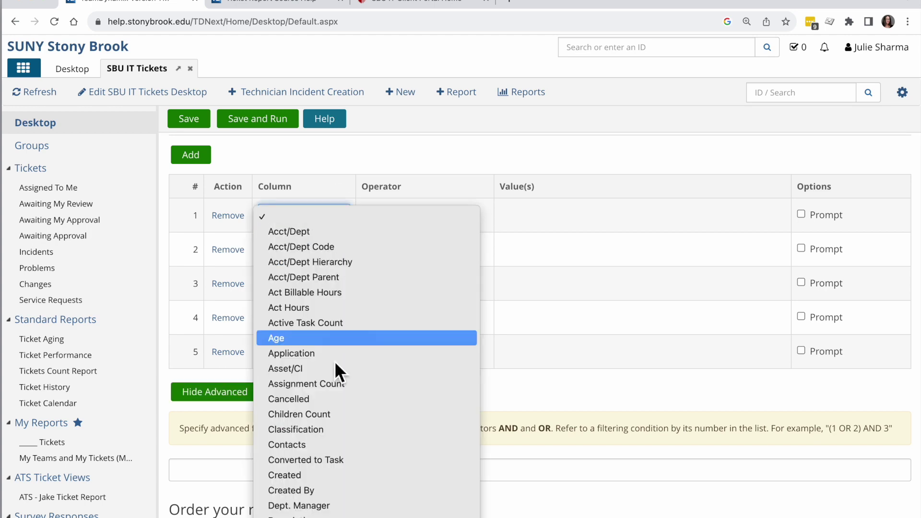
scroll(335, 460, down, 9)
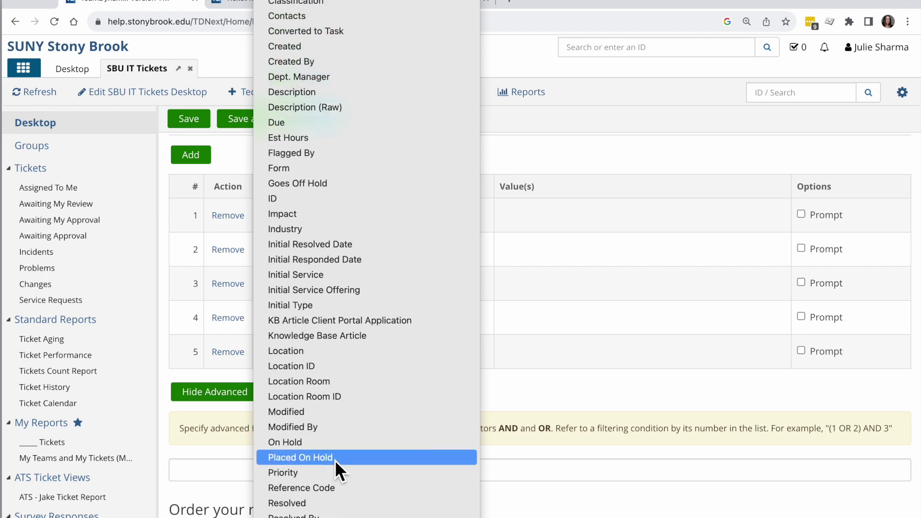
scroll(335, 460, down, 4)
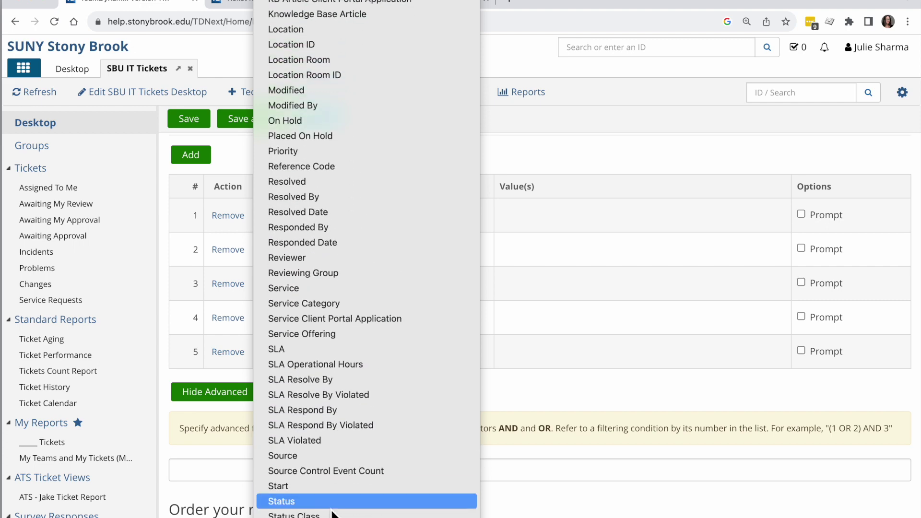
key(Escape)
Set the Status filter to 'is one of' with values Resolved and Reopened.
click(459, 221)
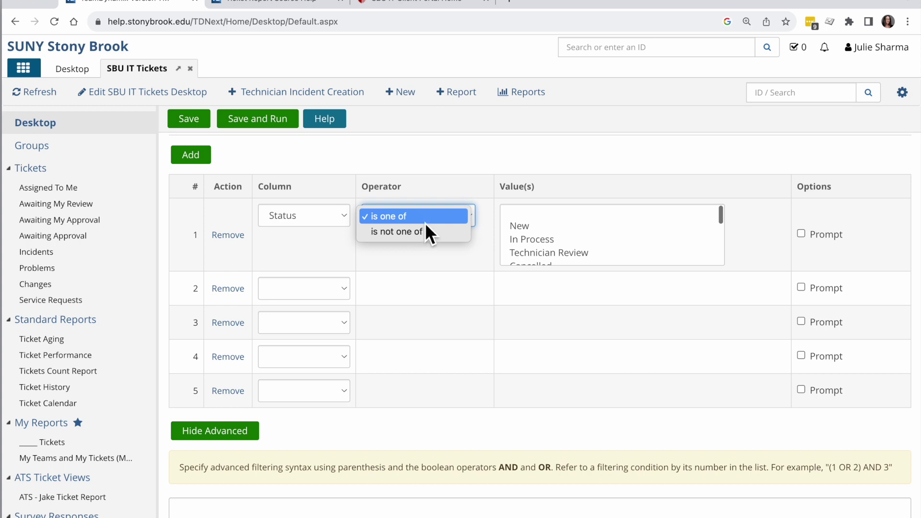
click(587, 235)
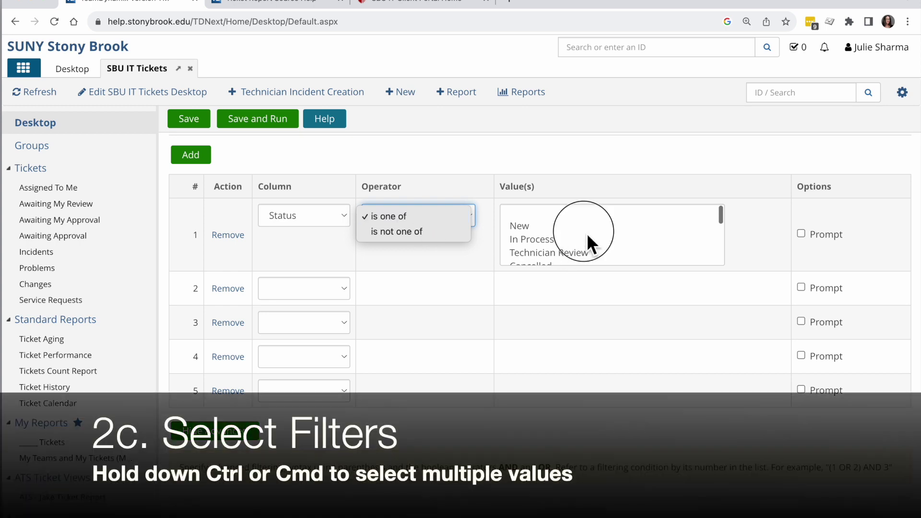
scroll(587, 235, down, 2)
scroll(586, 233, down, 3)
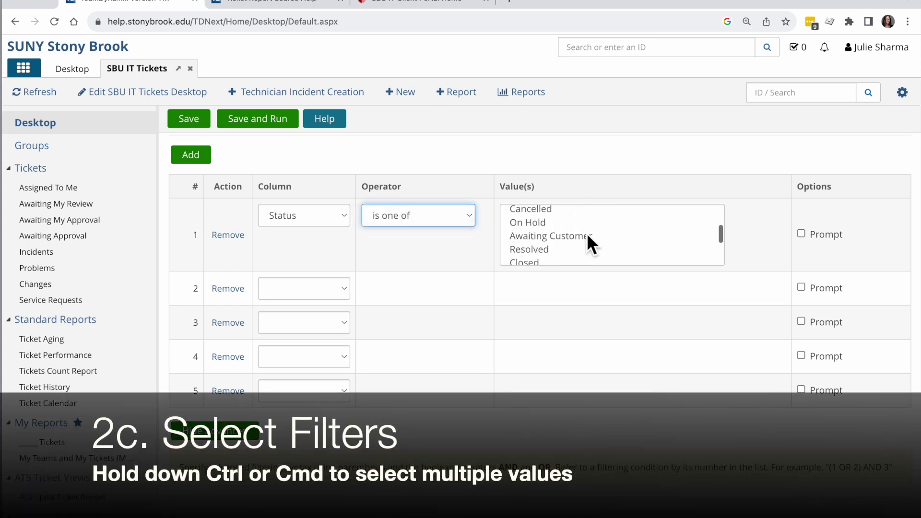
click(566, 248)
scroll(567, 248, down, 2)
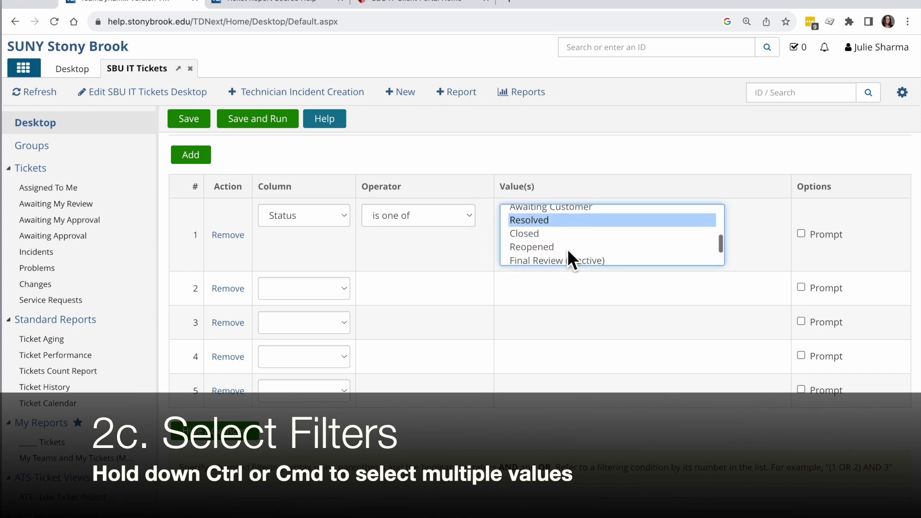
ctrl+click(563, 247)
click(546, 161)
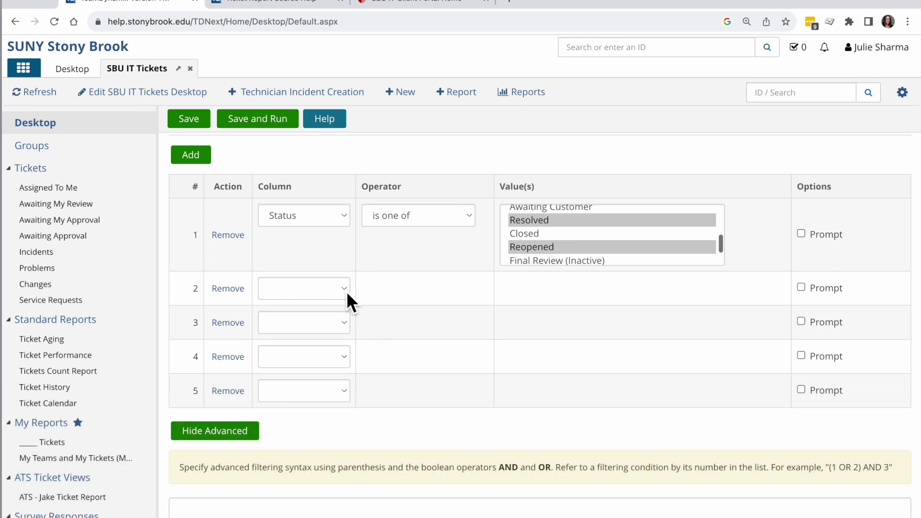
click(346, 291)
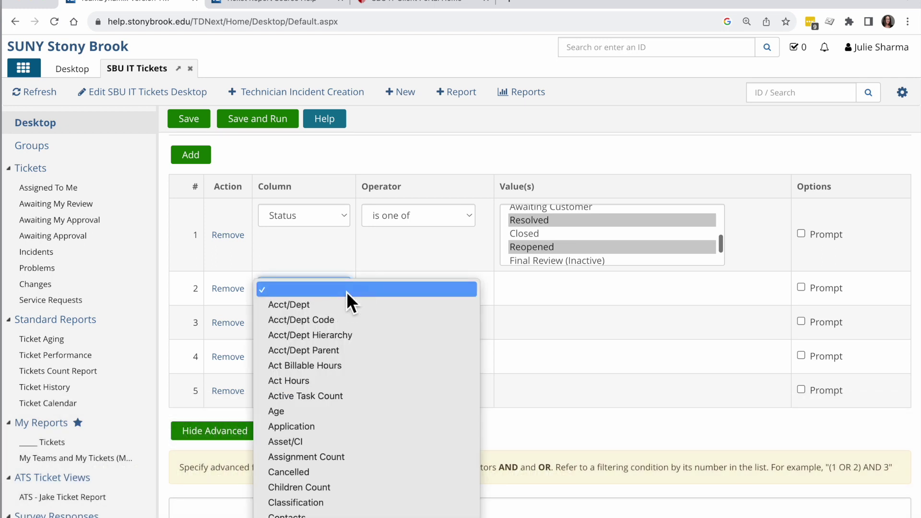
scroll(341, 464, down, 10)
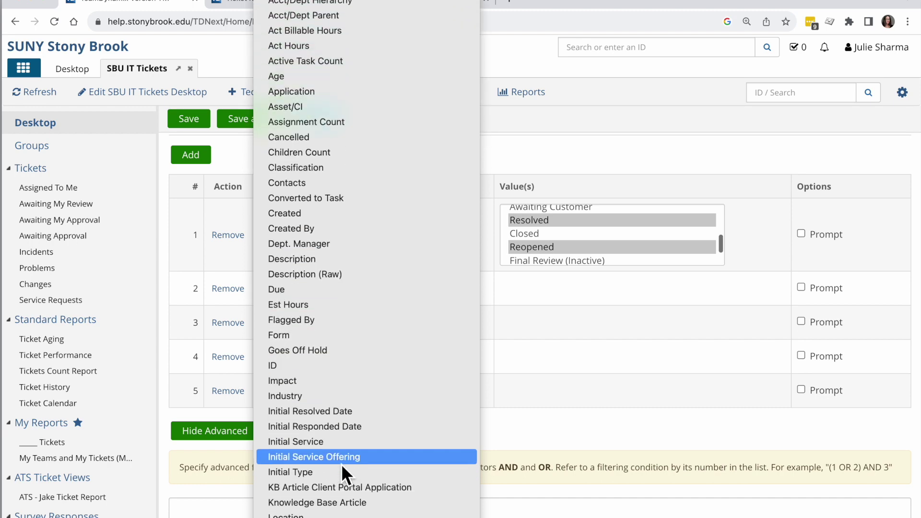
scroll(341, 464, down, 12)
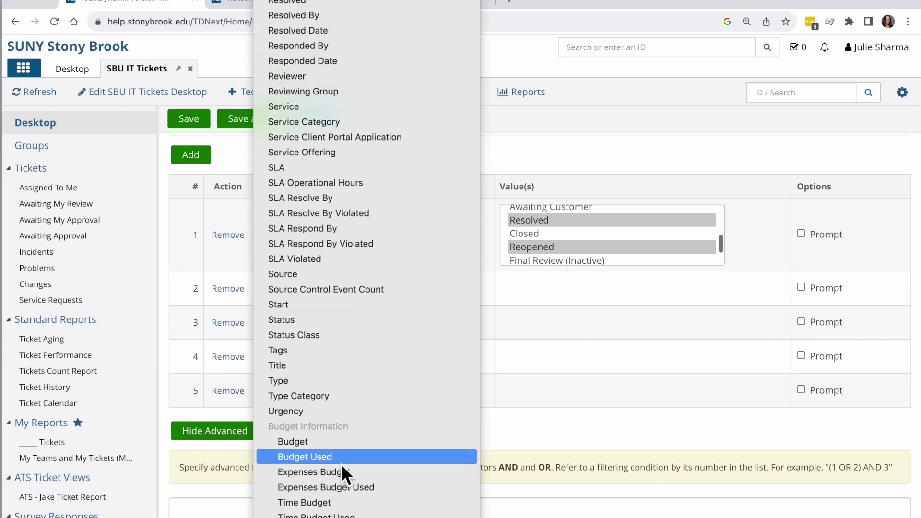
scroll(341, 464, down, 15)
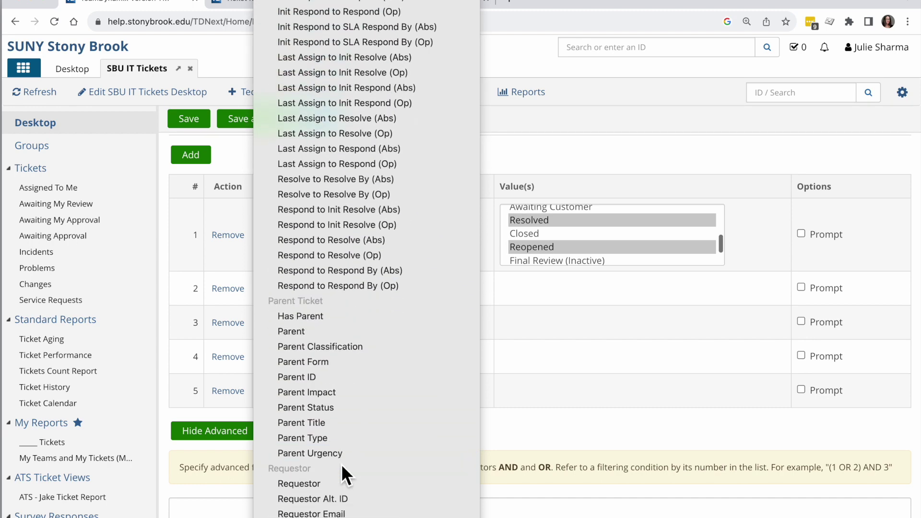
scroll(341, 464, down, 6)
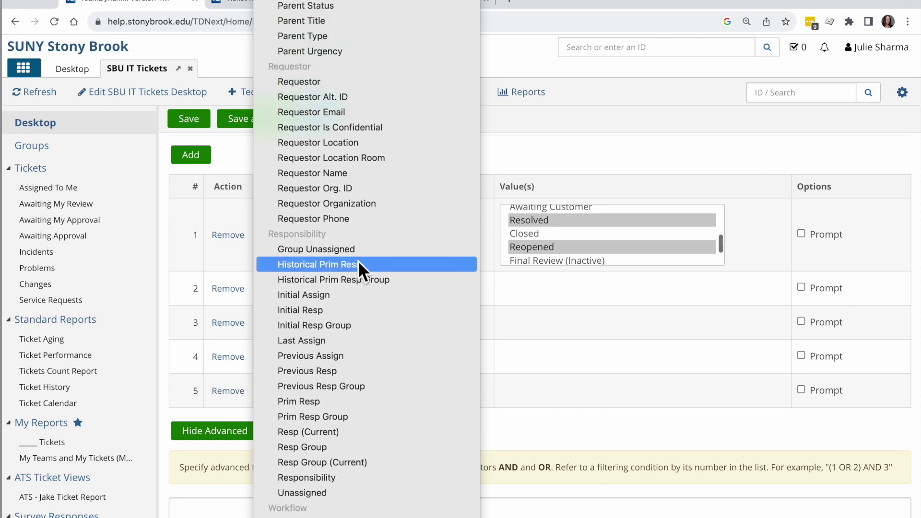
scroll(367, 446, down, 1)
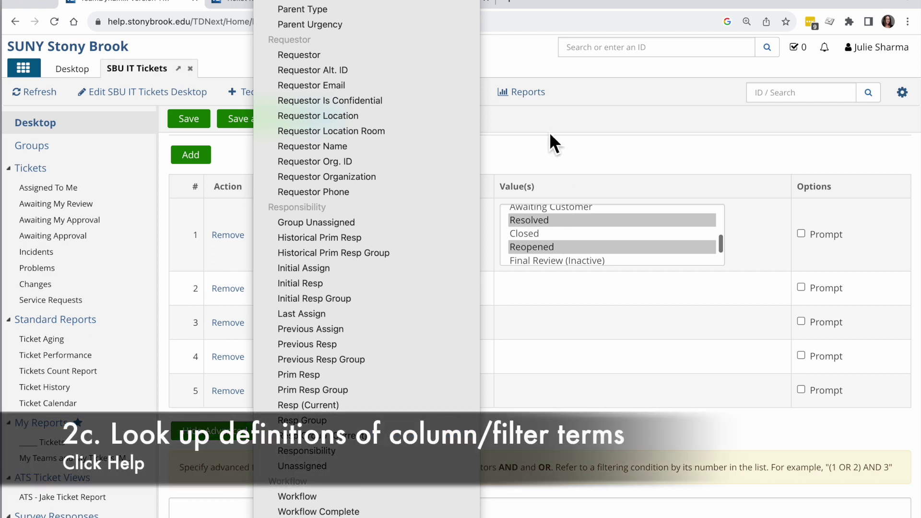
click(529, 132)
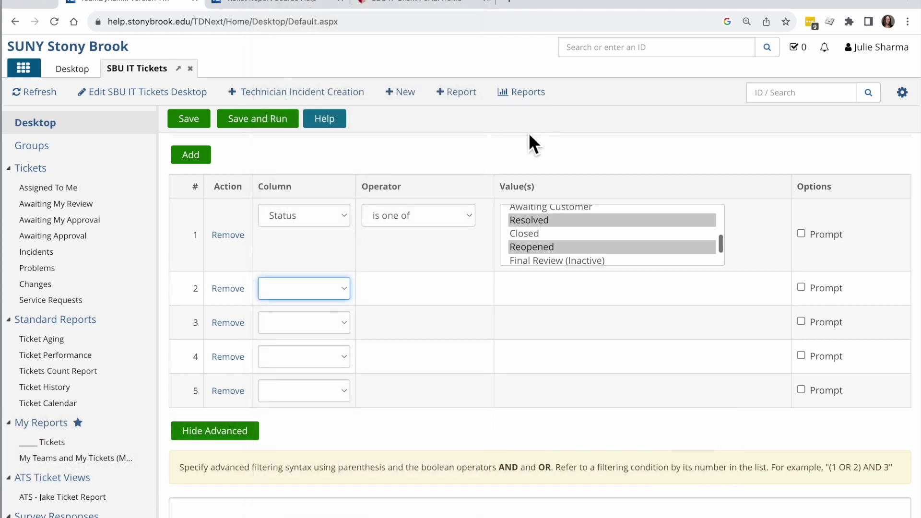
Search the Ticket Report Source help for 'resp group' to locate the Resp Group definitions.
click(318, 120)
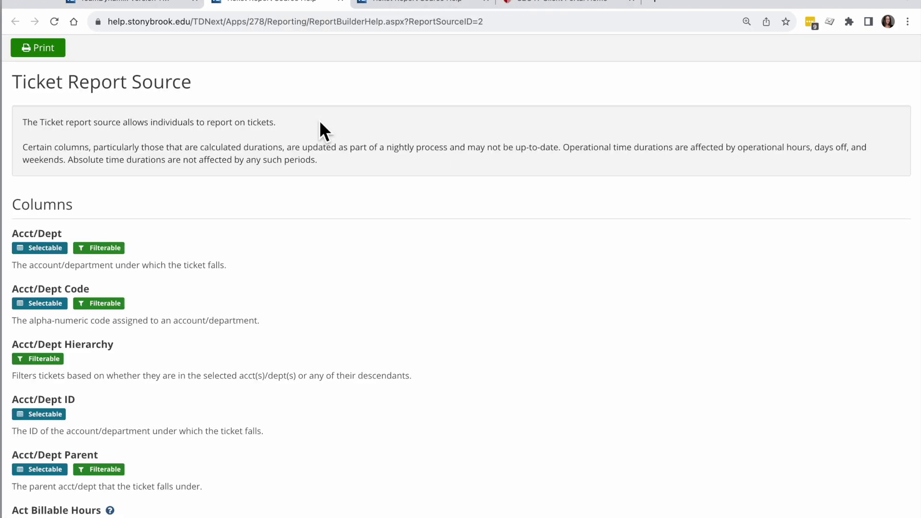
scroll(300, 324, down, 7)
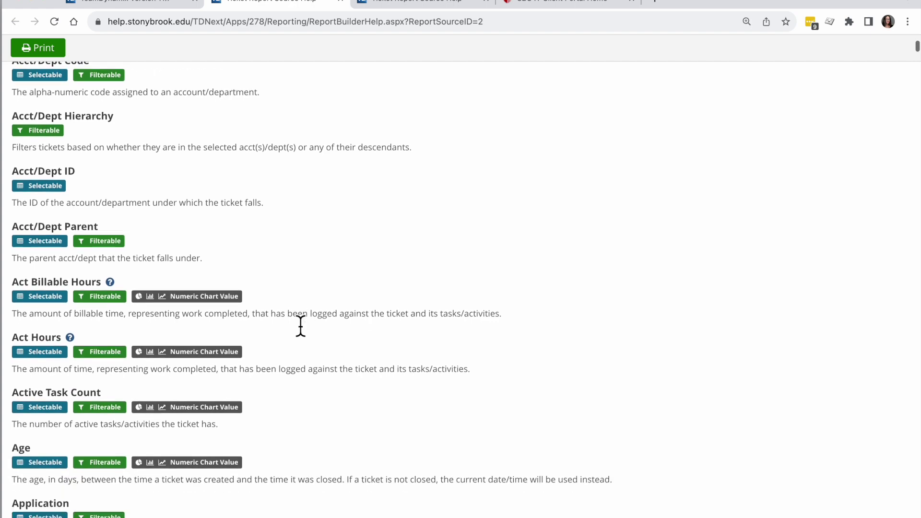
scroll(300, 325, up, 1)
key(super+f)
text(resp group)
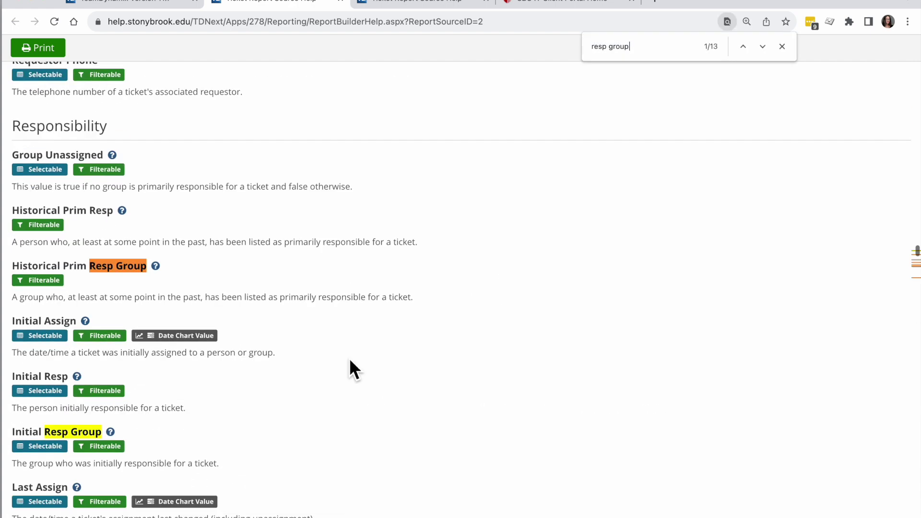
scroll(350, 361, down, 1)
key(Return)
key(Return)
key(Return)
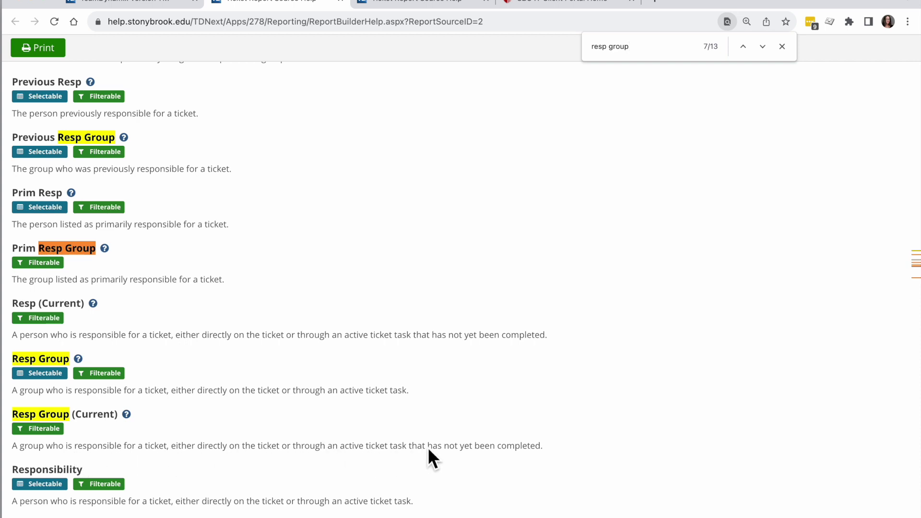
drag(364, 446, 567, 451)
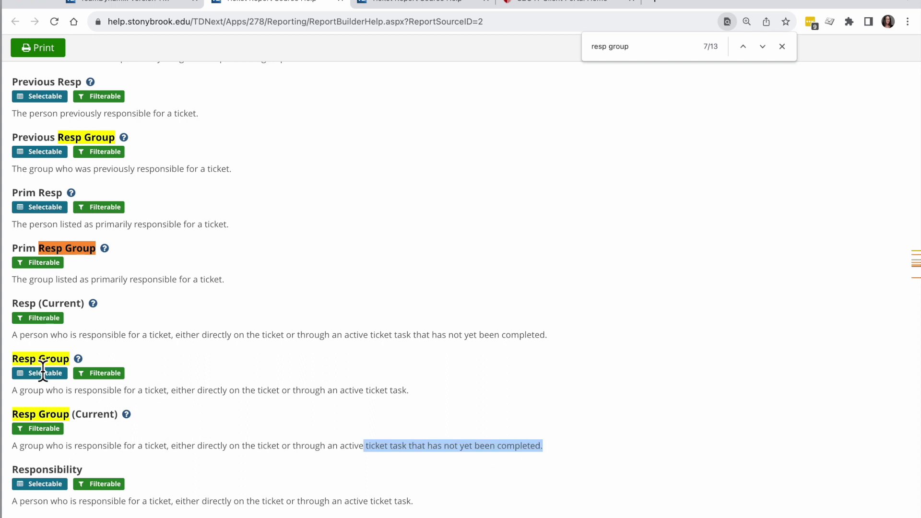
Back on the report, set the second filter's column to Resp Group.
click(144, 7)
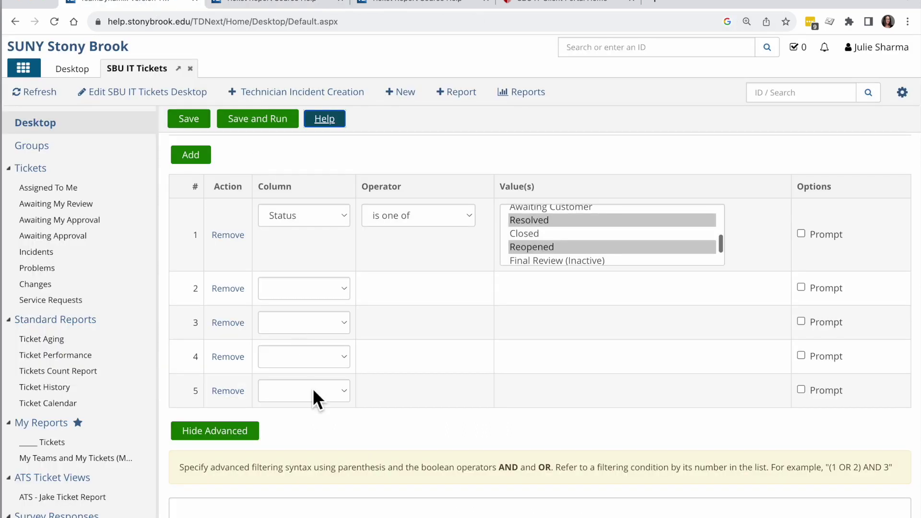
click(300, 289)
scroll(350, 417, down, 20)
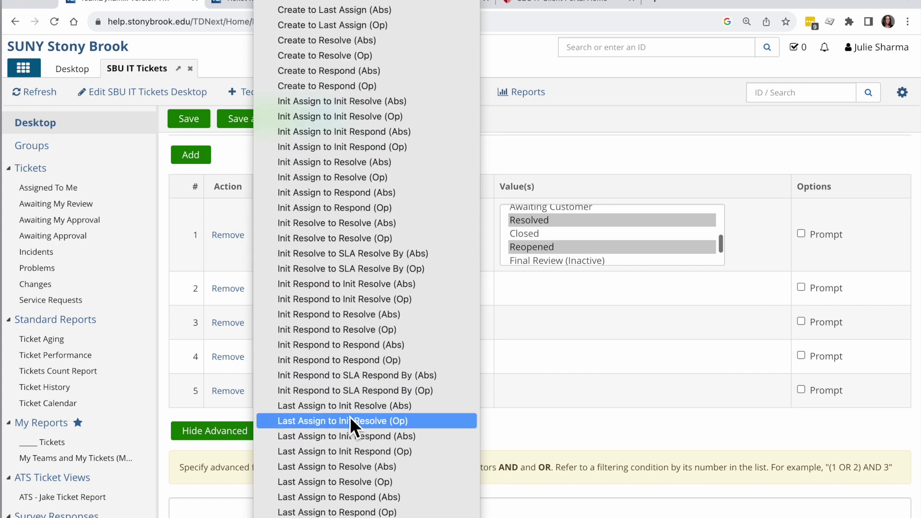
scroll(350, 416, up, 10)
click(359, 344)
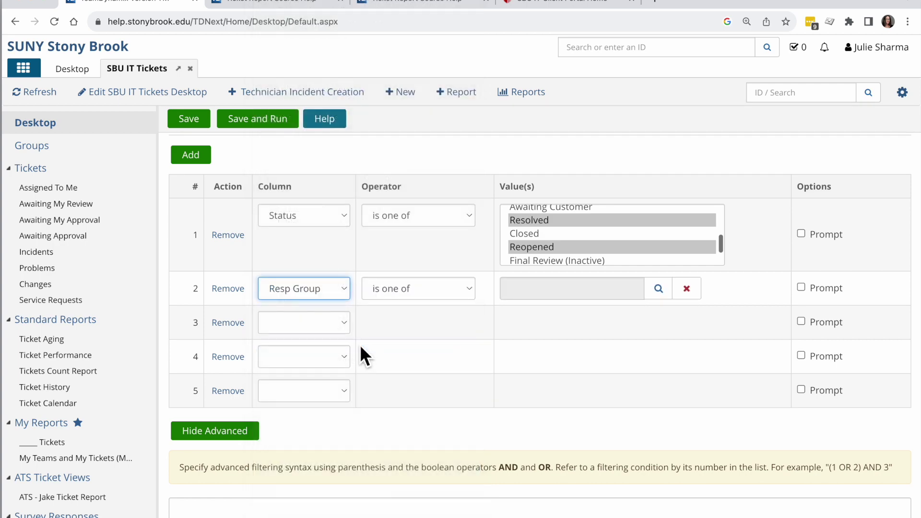
Add SBU IT CES ATS, ATS Systems and Training and Development as its values.
click(663, 291)
text(ats)
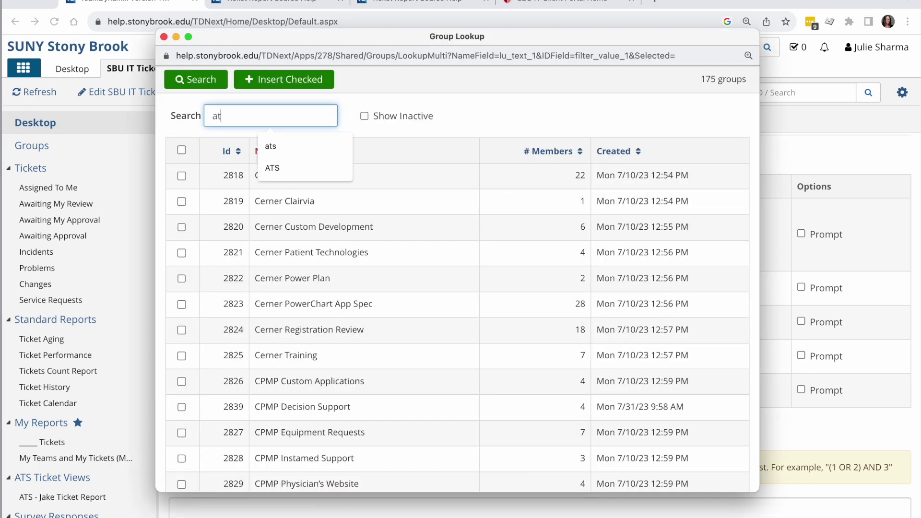
click(196, 79)
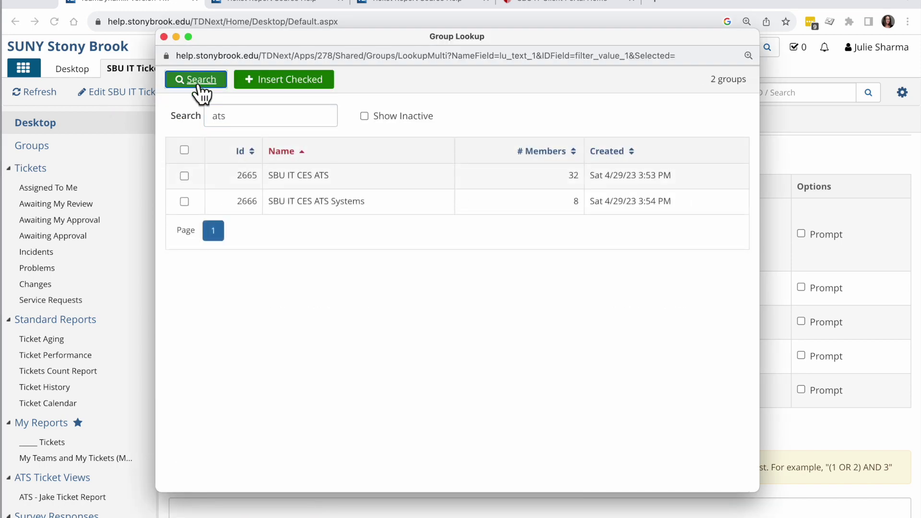
click(185, 175)
click(184, 201)
double_click(260, 118)
text(training)
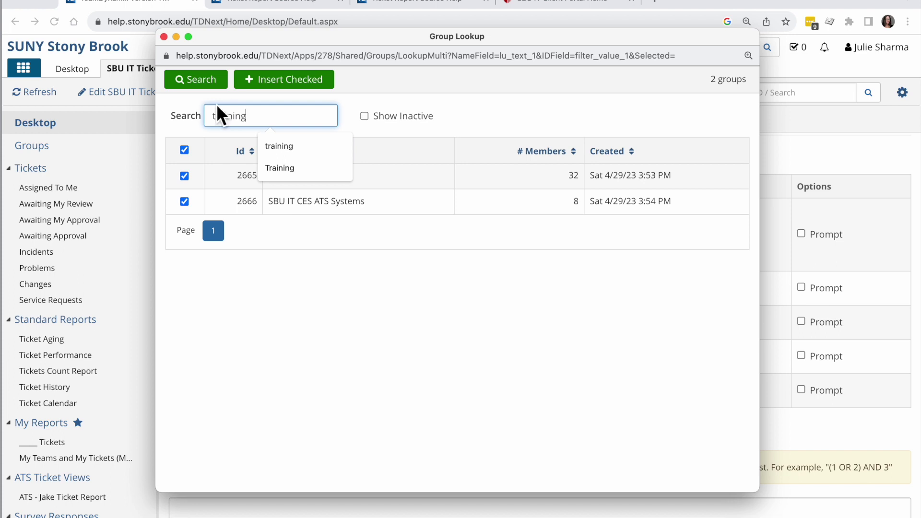
click(193, 84)
click(181, 201)
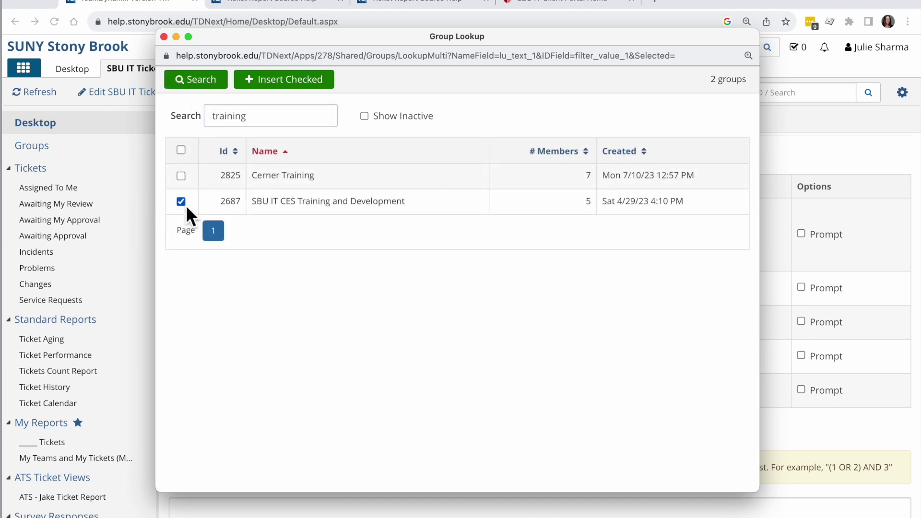
click(318, 91)
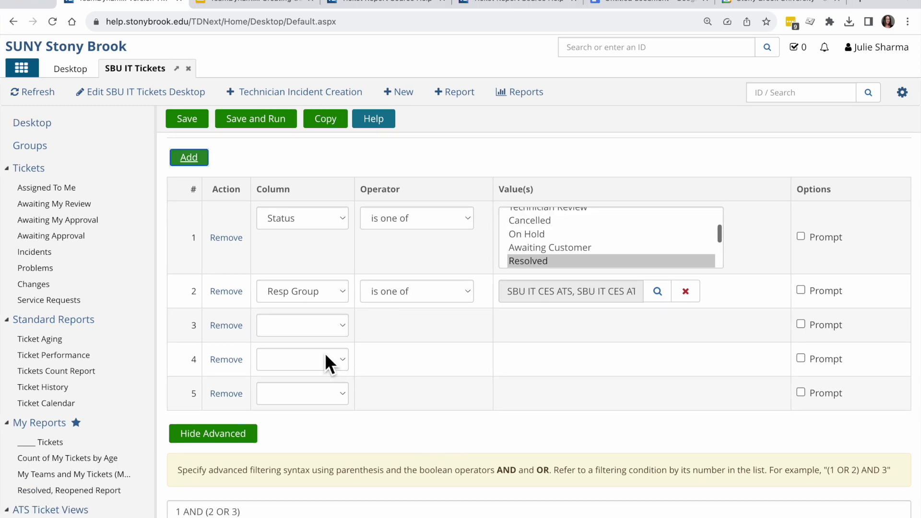
Make the third filter row Responsibility is one of (Current User).
click(329, 326)
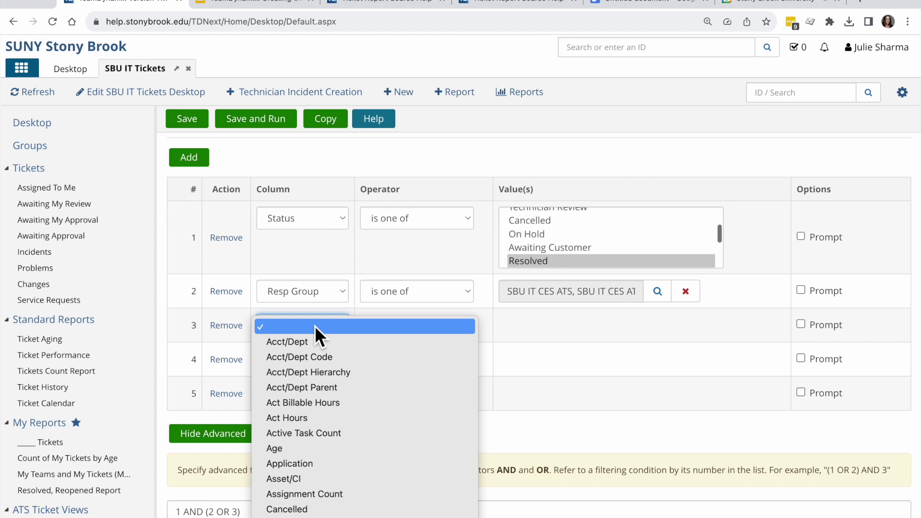
scroll(329, 433, down, 15)
scroll(329, 432, down, 20)
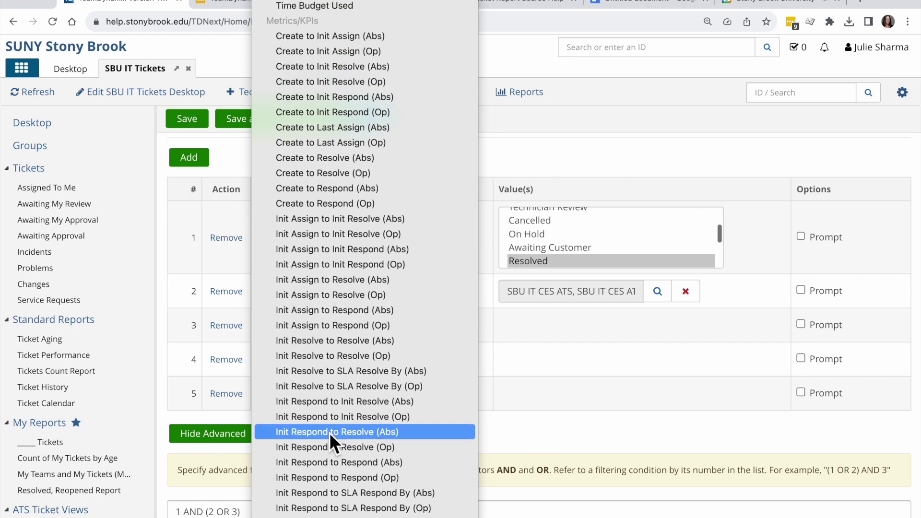
click(317, 461)
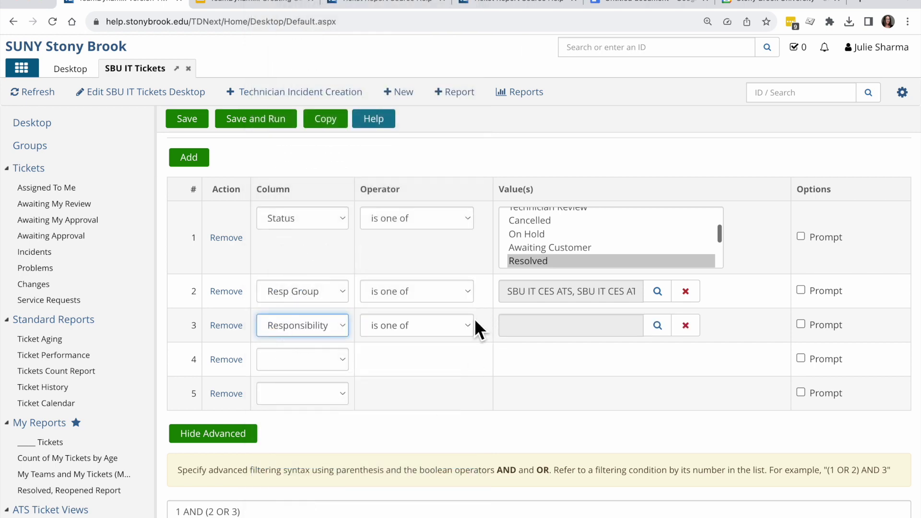
click(657, 326)
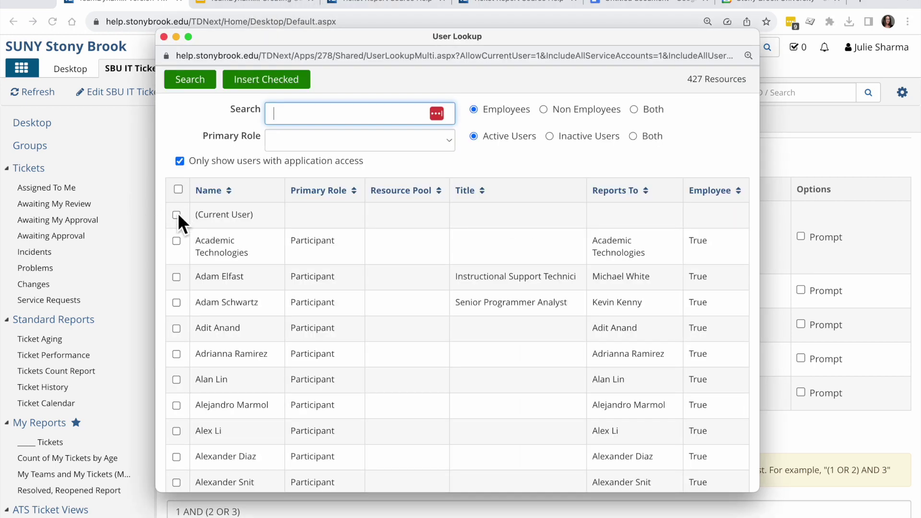
click(176, 215)
click(271, 82)
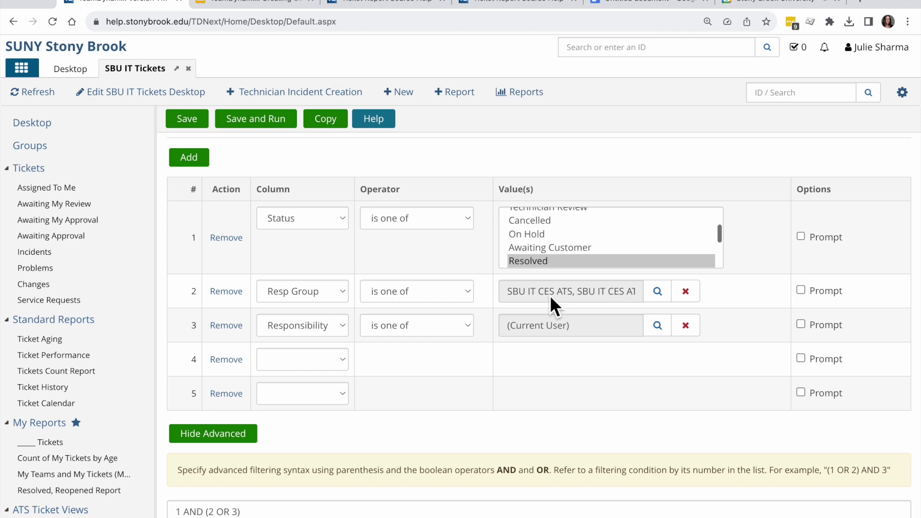
scroll(288, 417, down, 1)
click(191, 487)
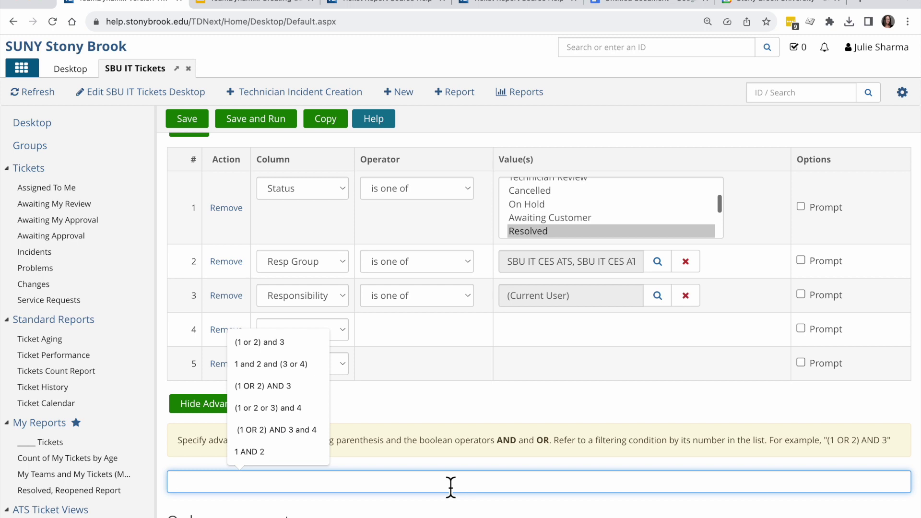
Enter the advanced filter logic 1 AND (2 or 3), then replace '(2 or 3)' with 2.
click(272, 229)
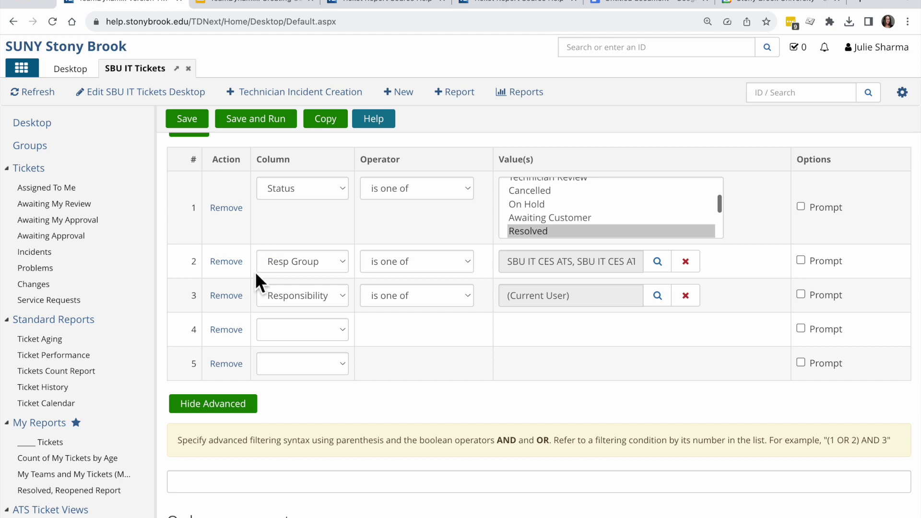
click(227, 487)
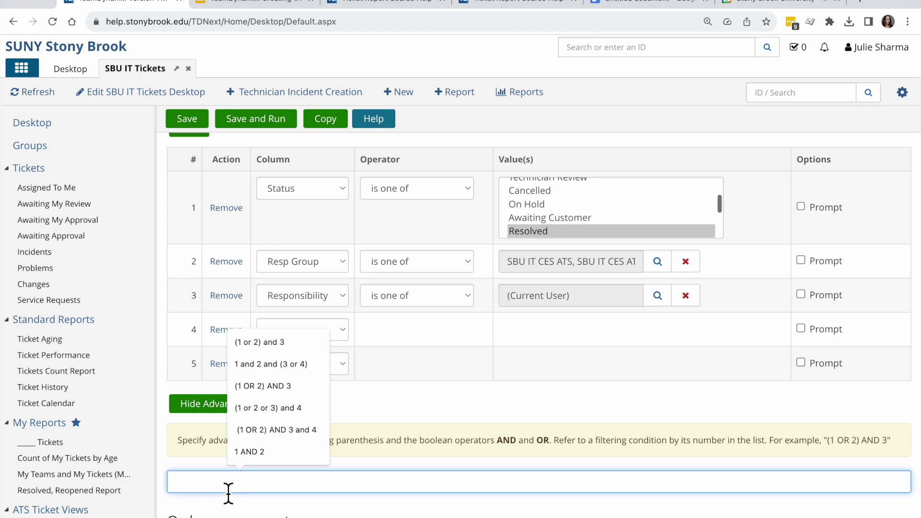
text(1)
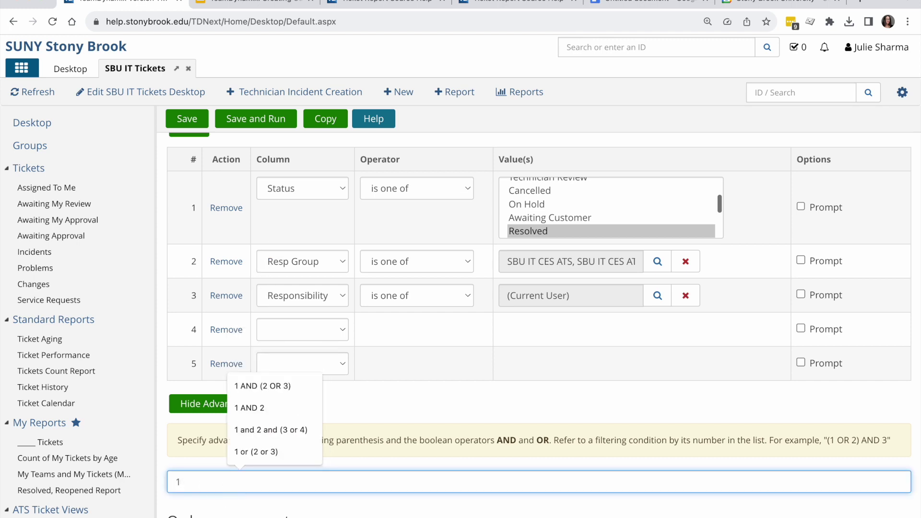
text( AND (2 or )
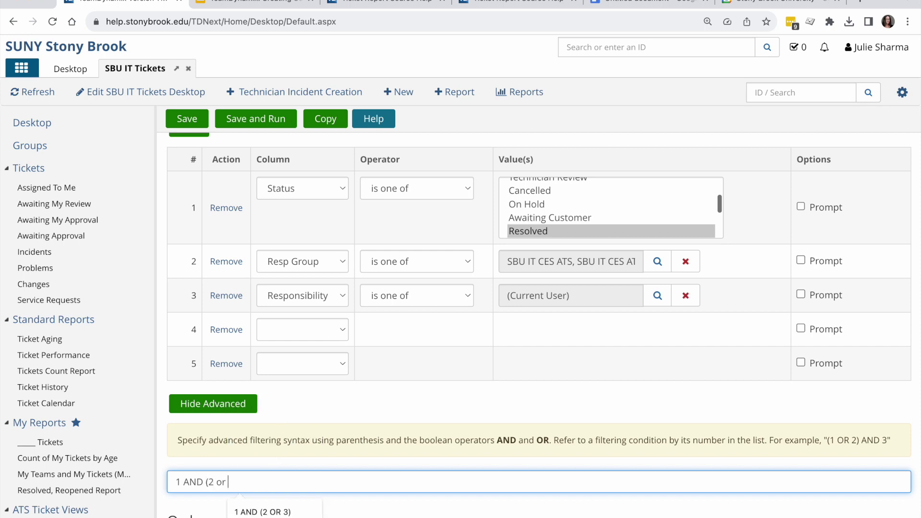
text(3))
drag(239, 481, 208, 484)
text(2)
scroll(433, 418, down, 6)
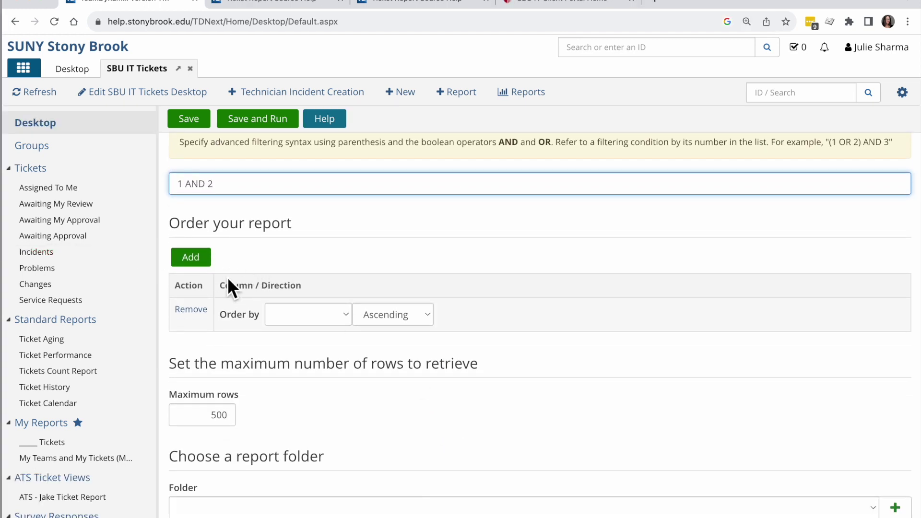
Order the report results by Created and set the sort direction.
click(331, 317)
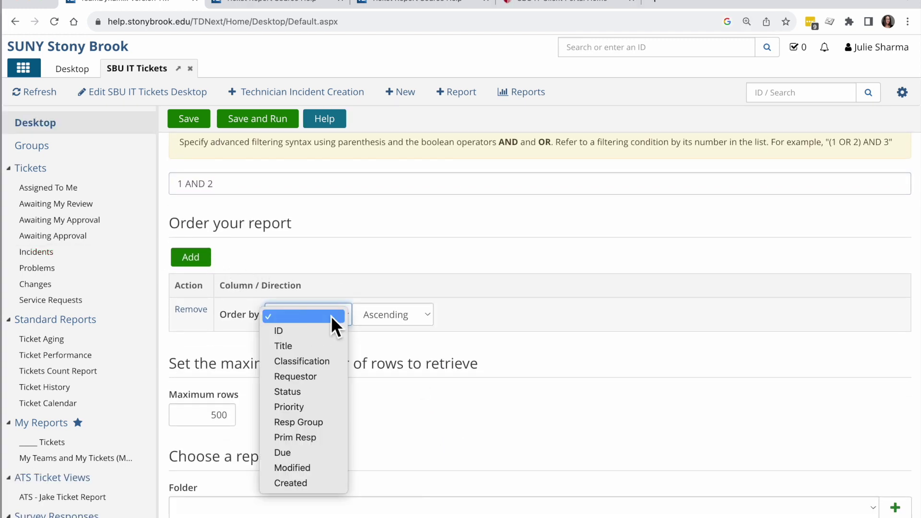
click(327, 482)
click(410, 314)
click(388, 394)
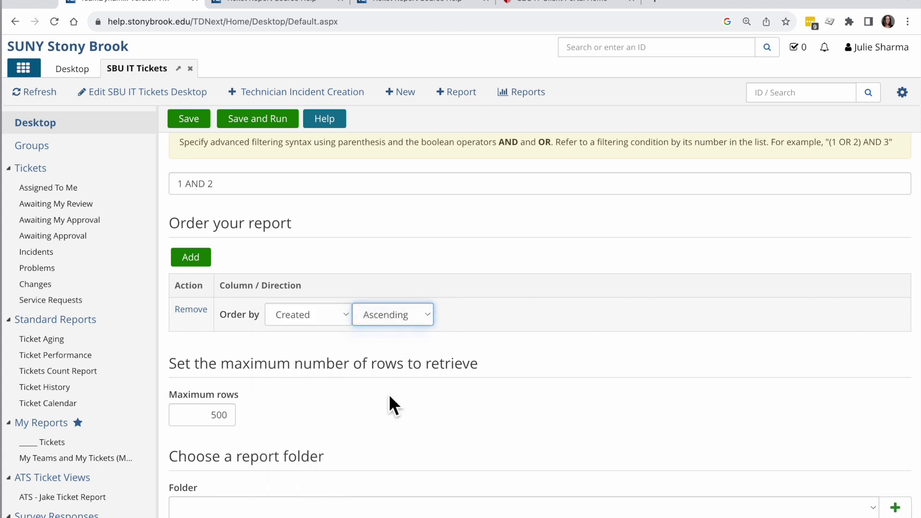
scroll(383, 419, down, 5)
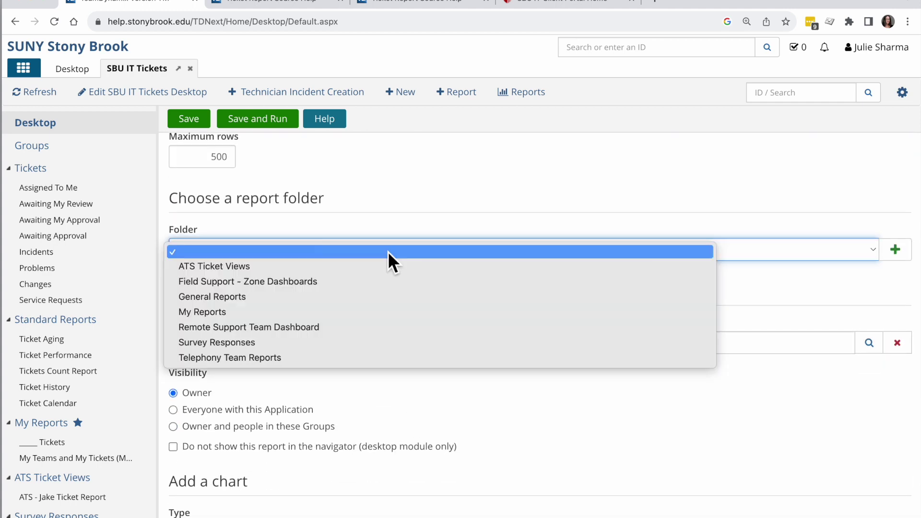
File the report in the My Reports folder.
click(387, 251)
click(331, 254)
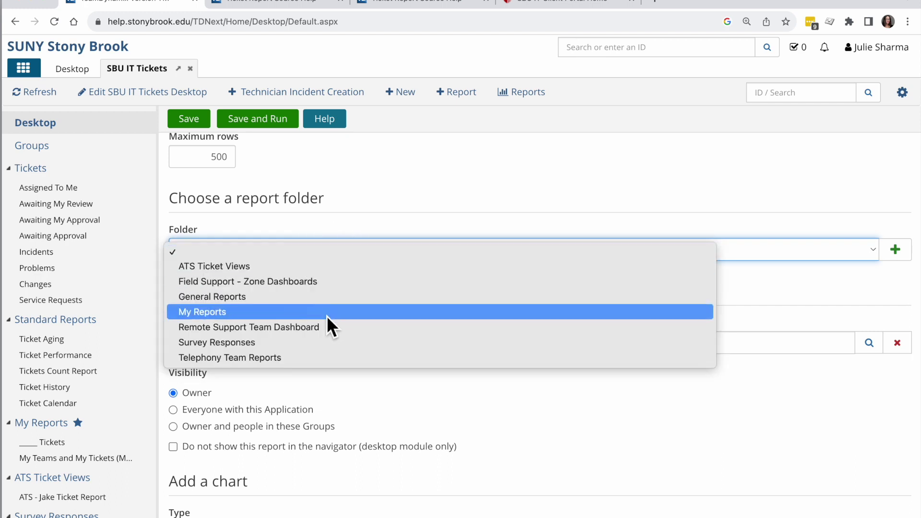
click(350, 312)
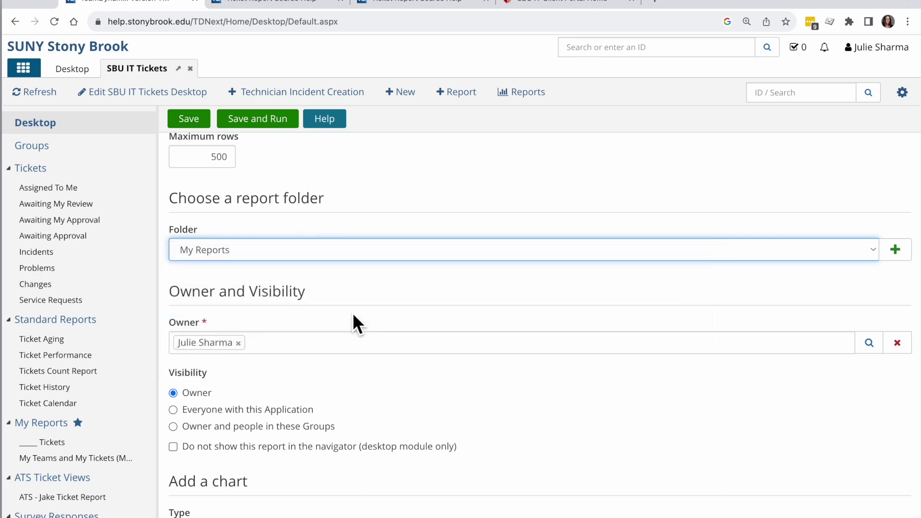
scroll(435, 391, down, 1)
scroll(435, 391, down, 1)
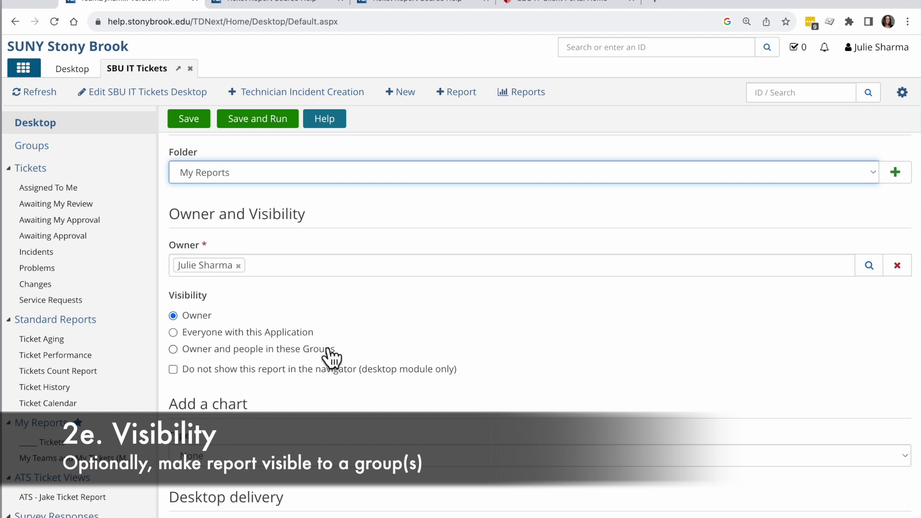
scroll(331, 357, down, 3)
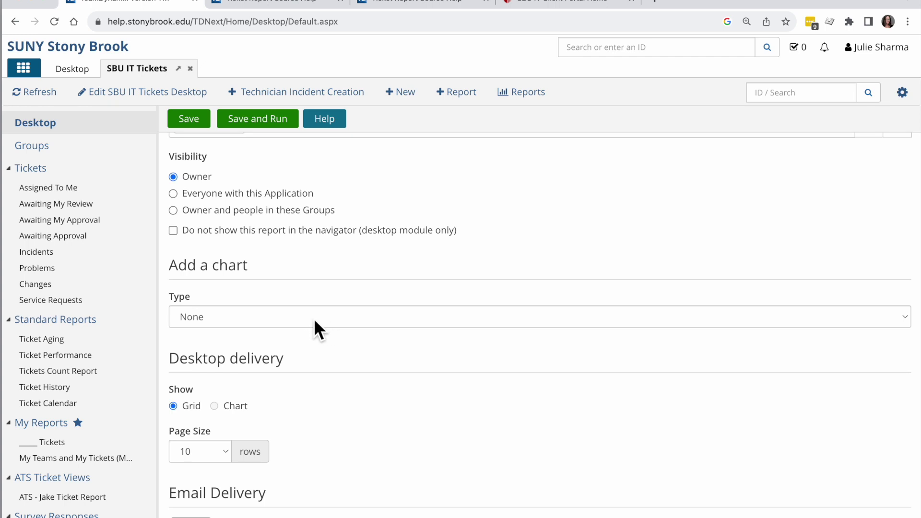
scroll(331, 330, up, 1)
scroll(344, 335, down, 1)
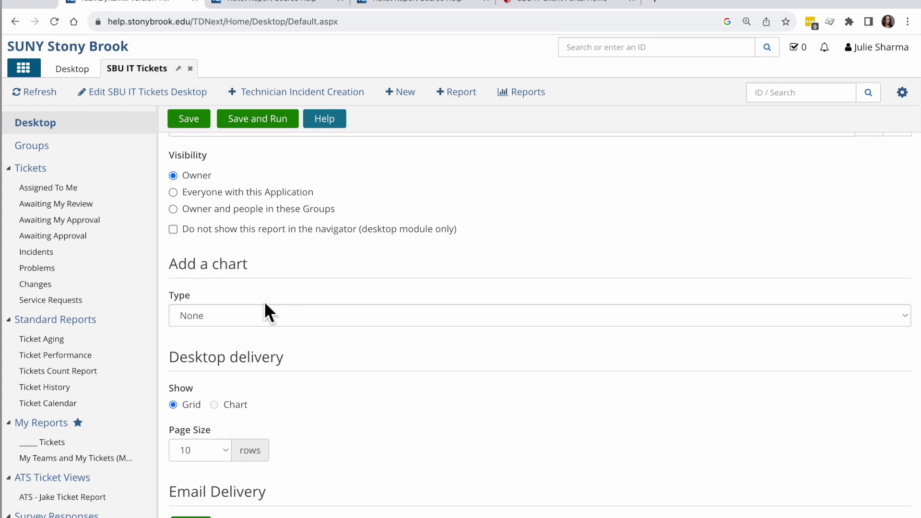
scroll(282, 290, down, 1)
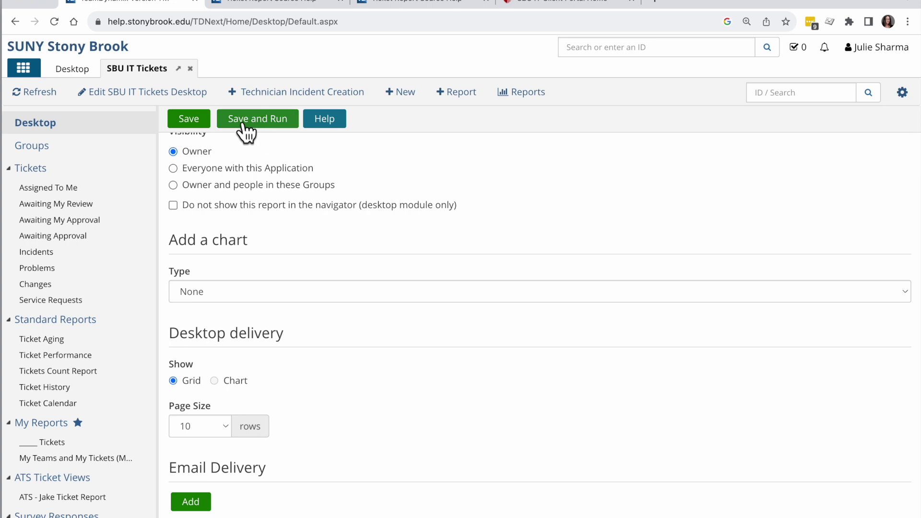
click(258, 118)
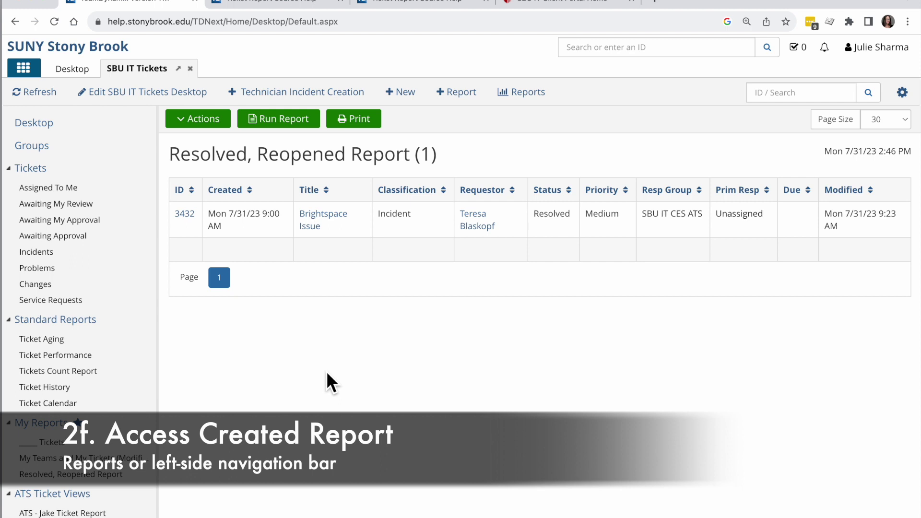
Scroll down to view the saved report's single resolved ticket.
scroll(125, 395, down, 1)
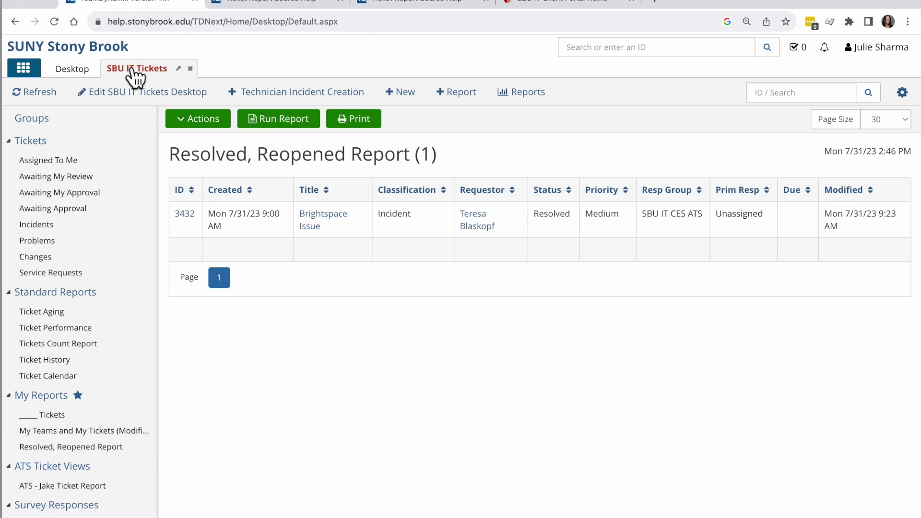
Search Reports for 'resolved' and run the Resolved, Reopened Report.
click(528, 92)
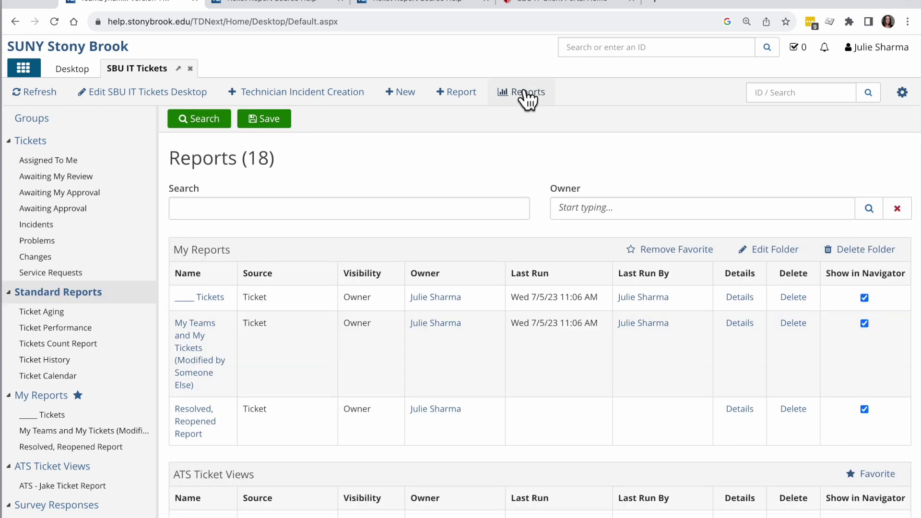
click(226, 208)
scroll(312, 419, down, 1)
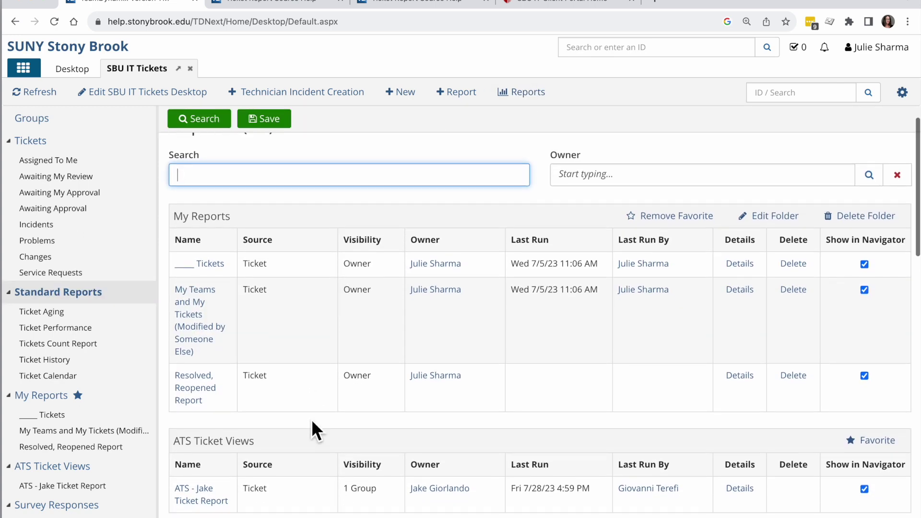
text(resolved)
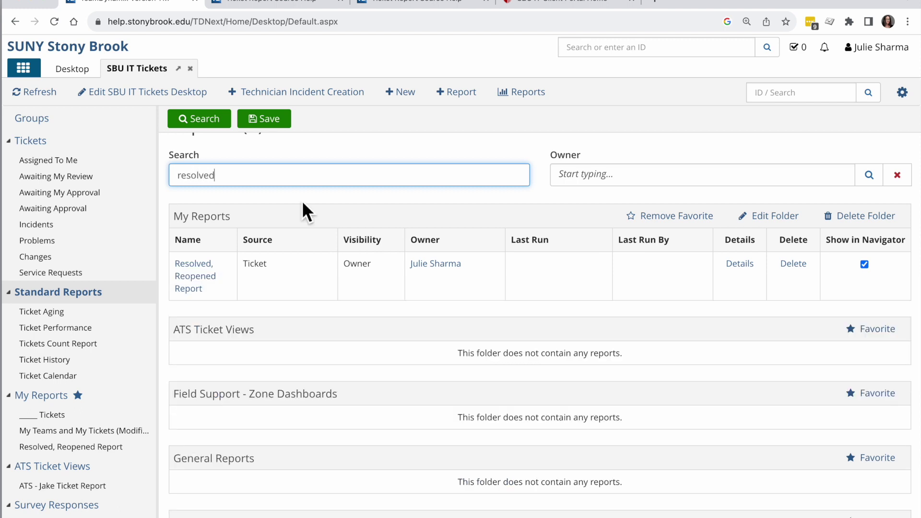
click(195, 274)
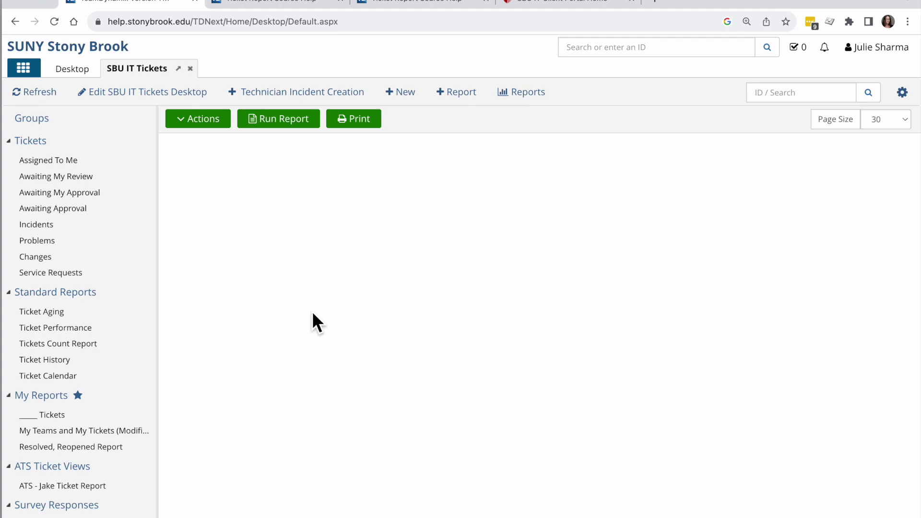
click(281, 125)
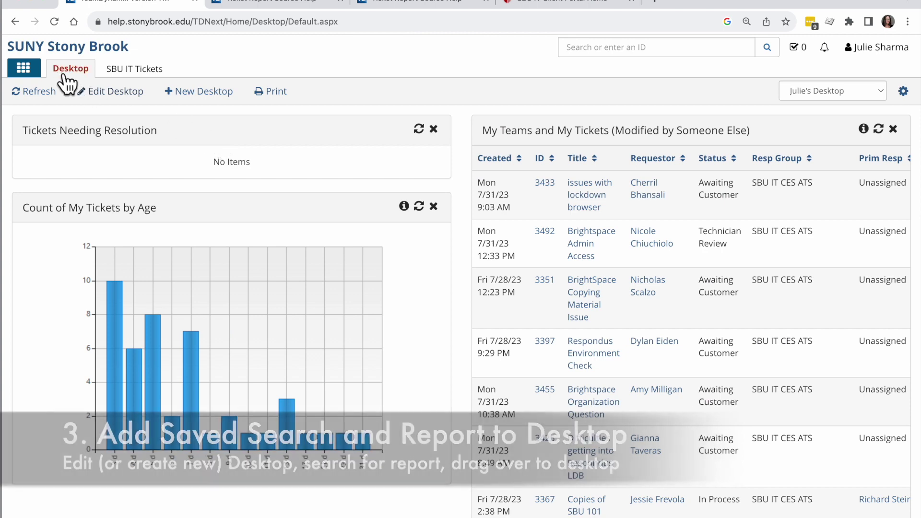
click(131, 69)
click(48, 123)
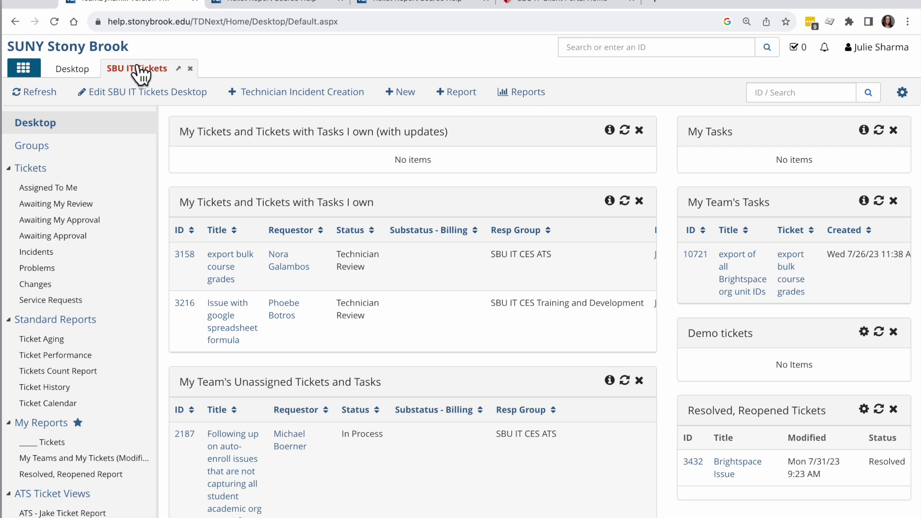
click(77, 72)
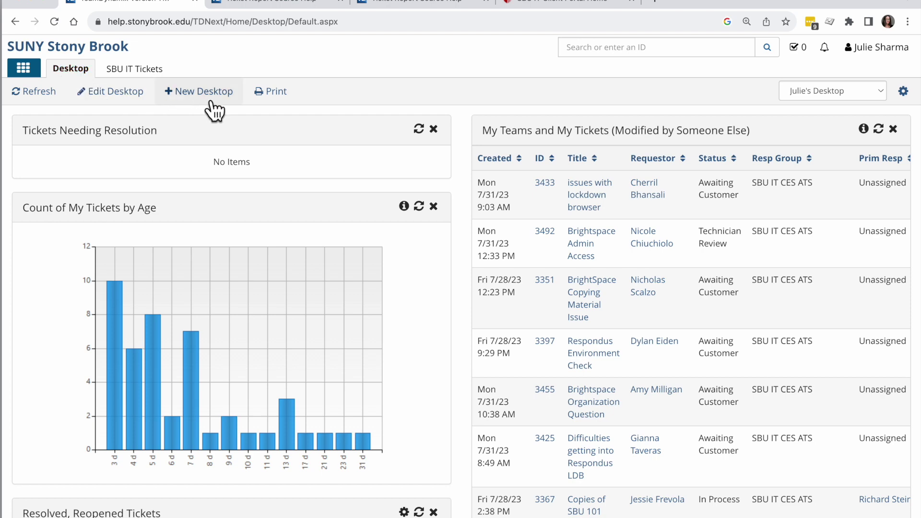
click(139, 68)
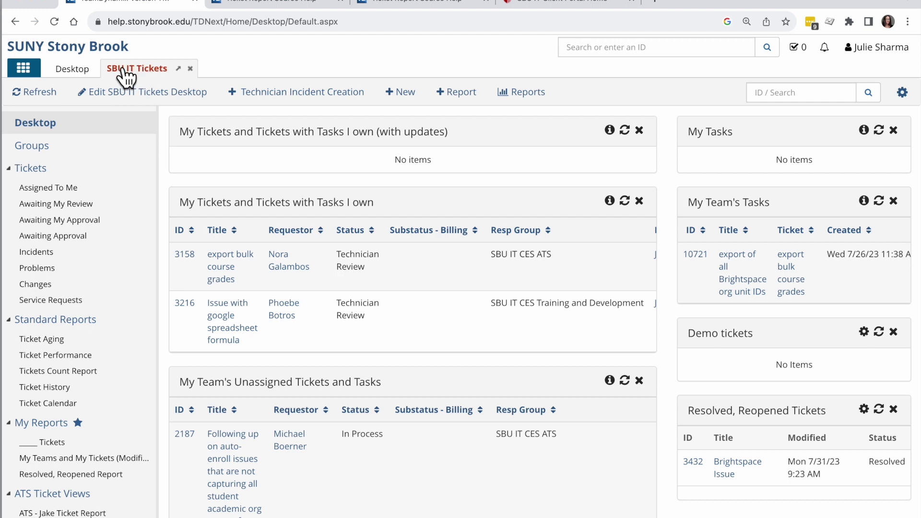
click(36, 124)
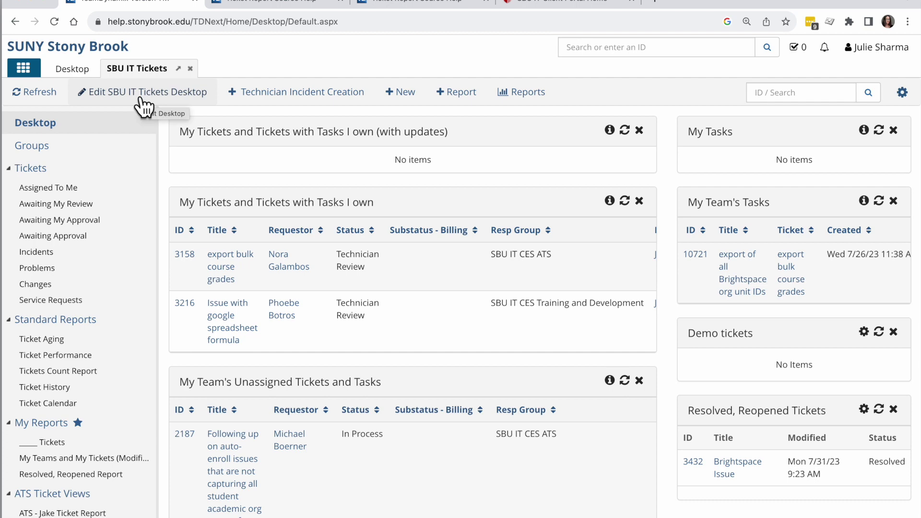
click(63, 71)
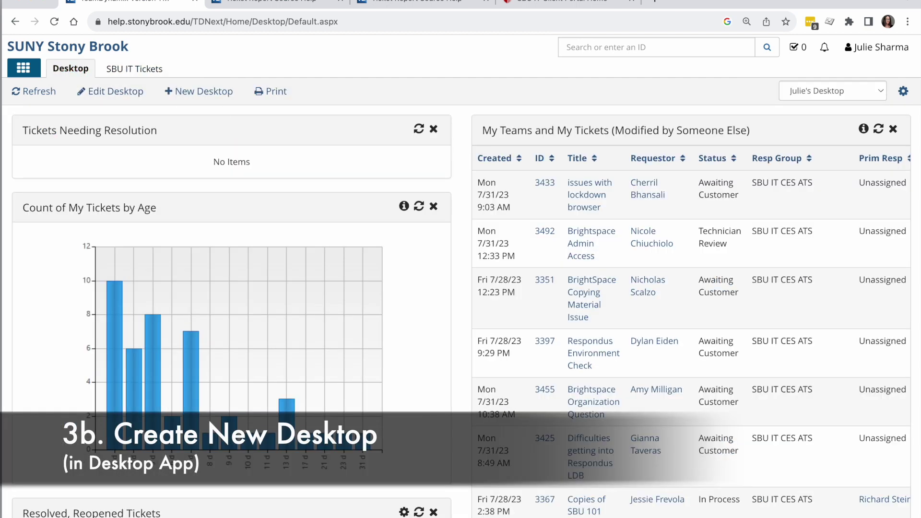
Create and save a new desktop named 'Demo Desktop'.
click(211, 96)
text(Demo )
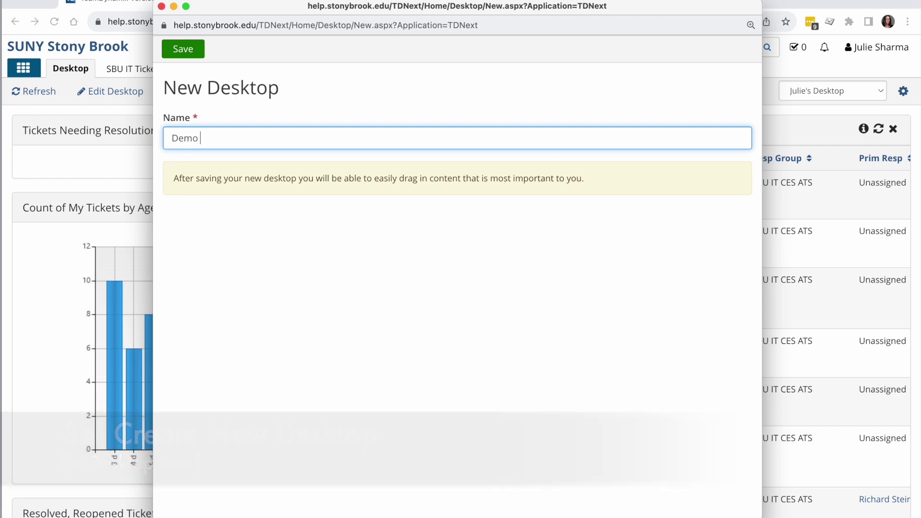
text(Desktop)
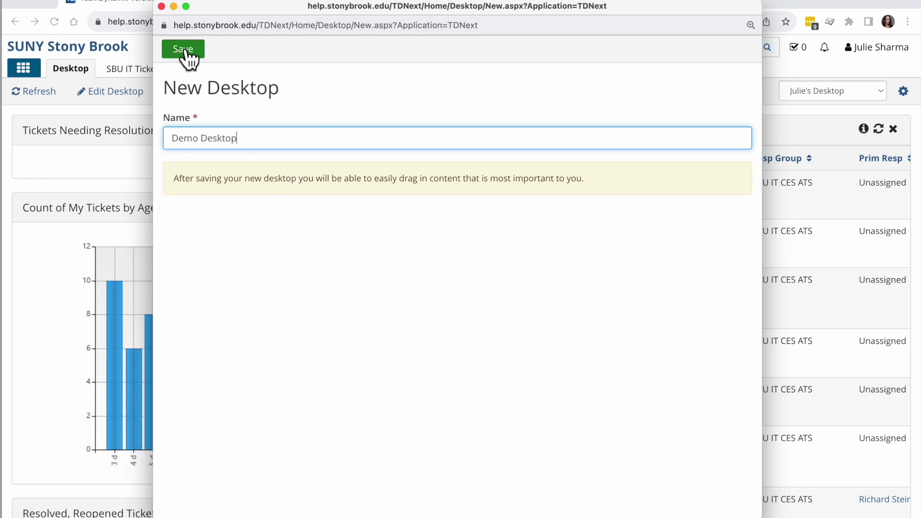
click(185, 50)
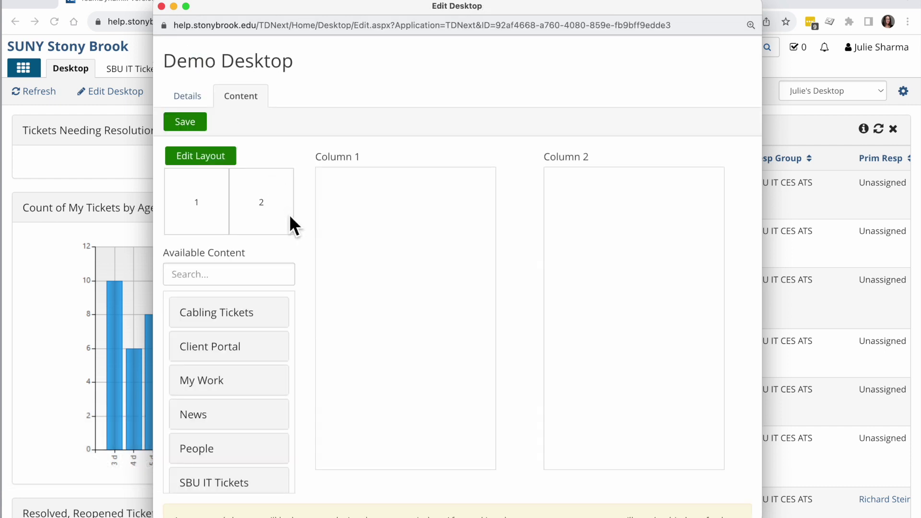
Give the desktop a 50-50% two-column layout.
click(196, 160)
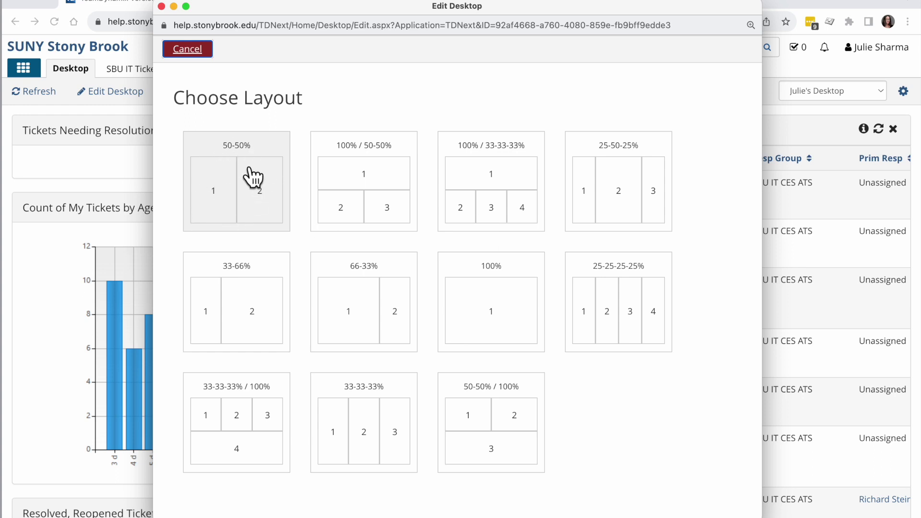
click(231, 186)
scroll(294, 309, down, 1)
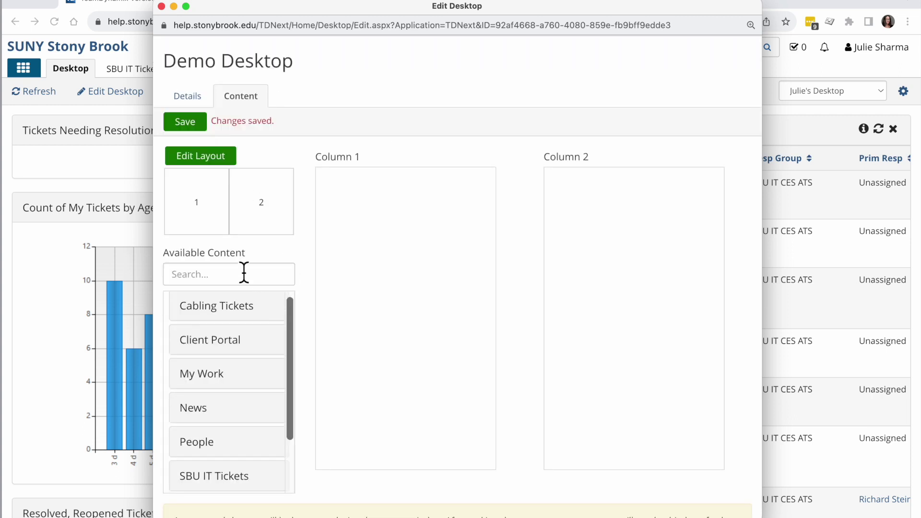
click(242, 271)
text(r)
key(BackSpace)
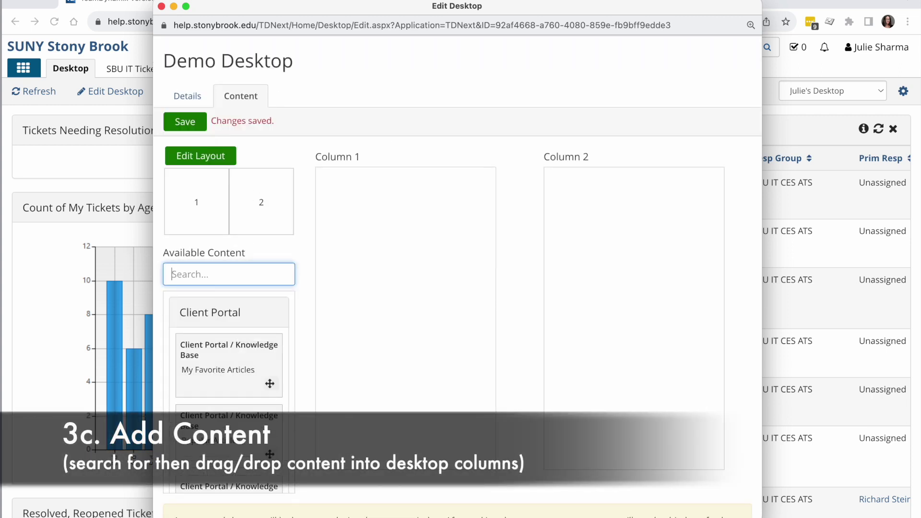
scroll(230, 372, down, 5)
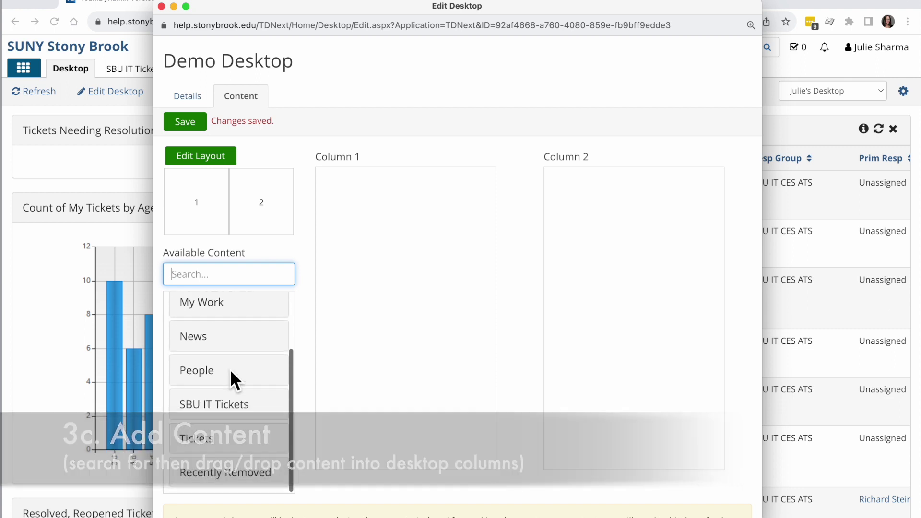
click(243, 369)
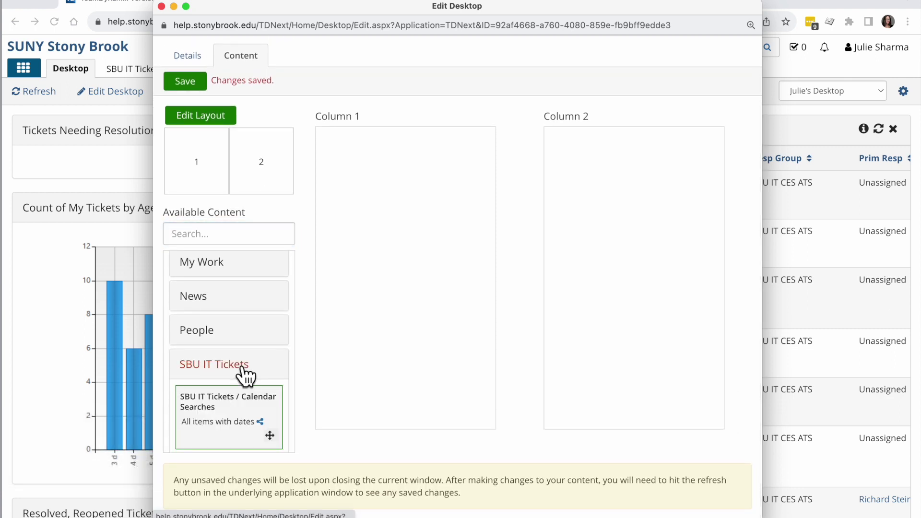
scroll(236, 398, down, 5)
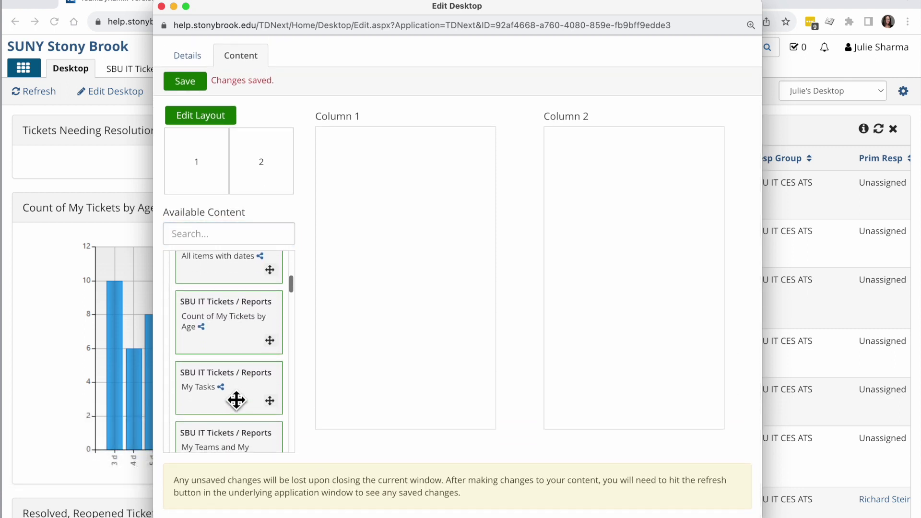
scroll(236, 400, down, 6)
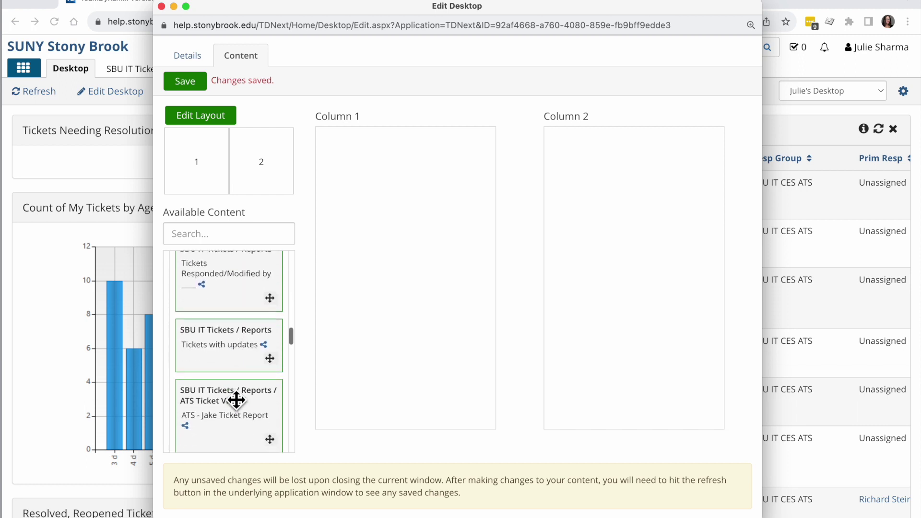
scroll(237, 400, up, 15)
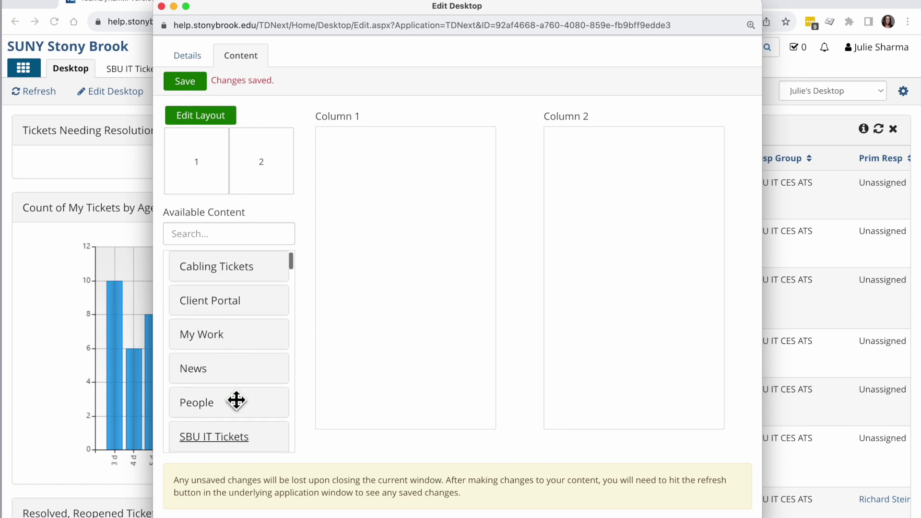
click(195, 235)
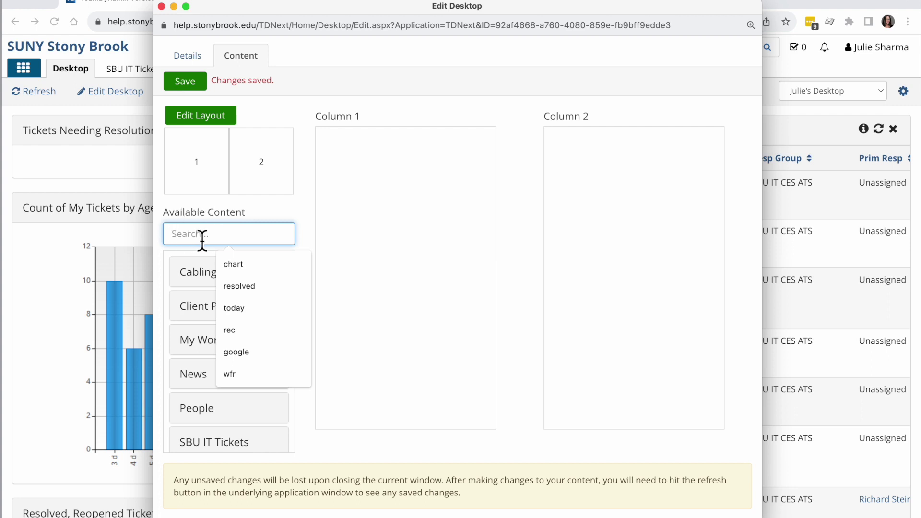
text(resolved)
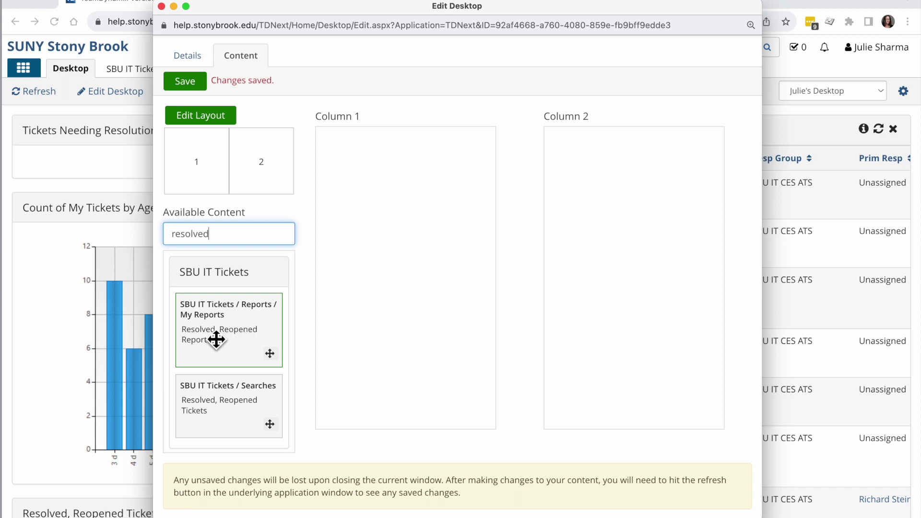
Put Resolved, Reopened Tickets in Column 1 and the Resolved, Reopened Report in Column 2, then save.
drag(230, 424, 363, 181)
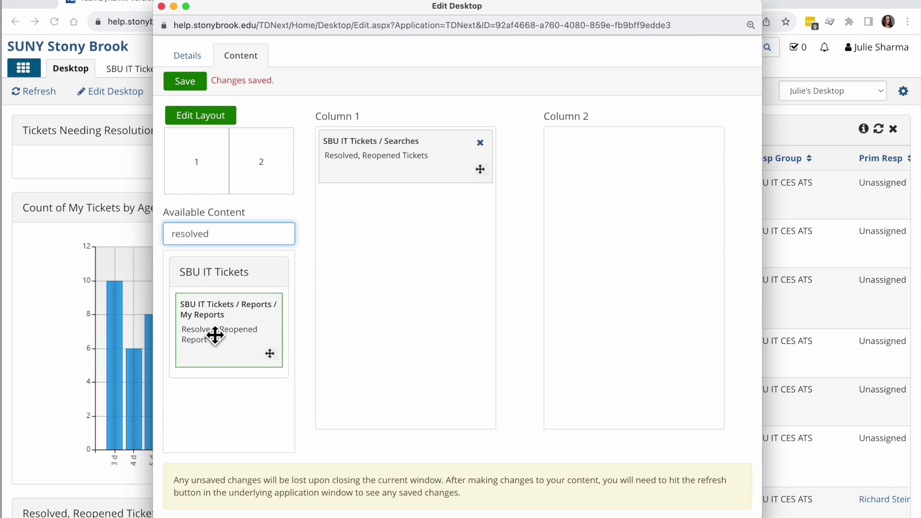
drag(214, 333, 608, 191)
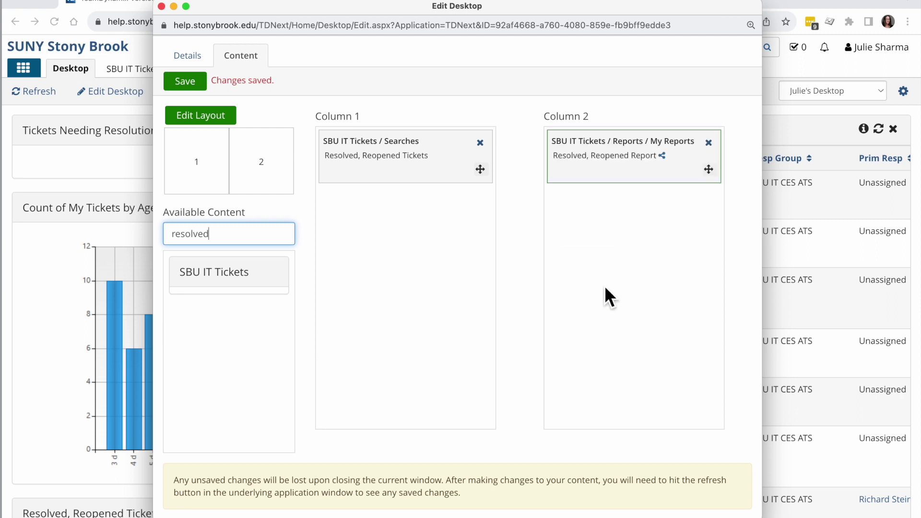
click(182, 81)
Enable Auto-Refresh in Demo Desktop's details, save, and close the edit window.
click(189, 58)
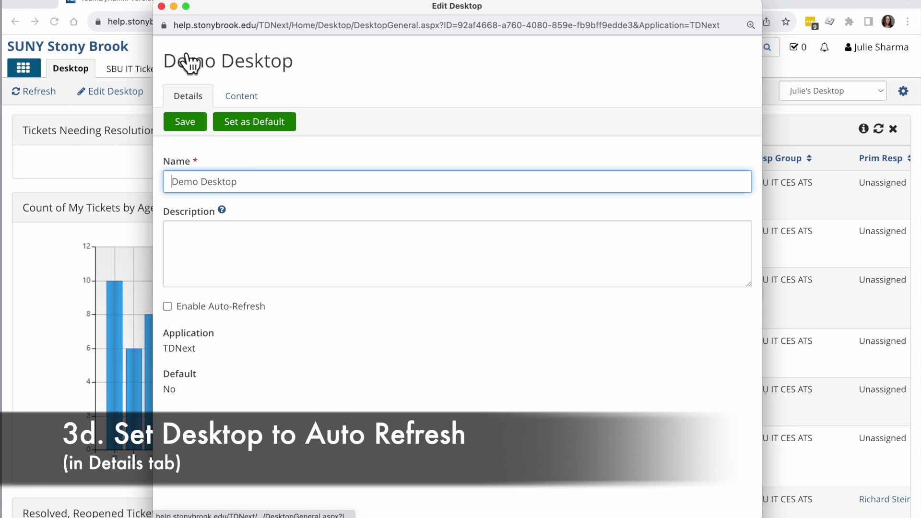
click(168, 308)
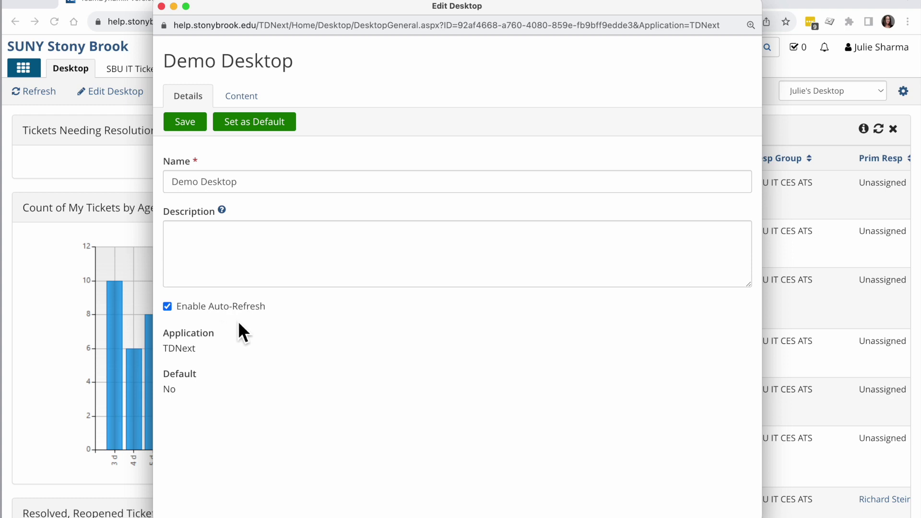
click(188, 124)
click(162, 7)
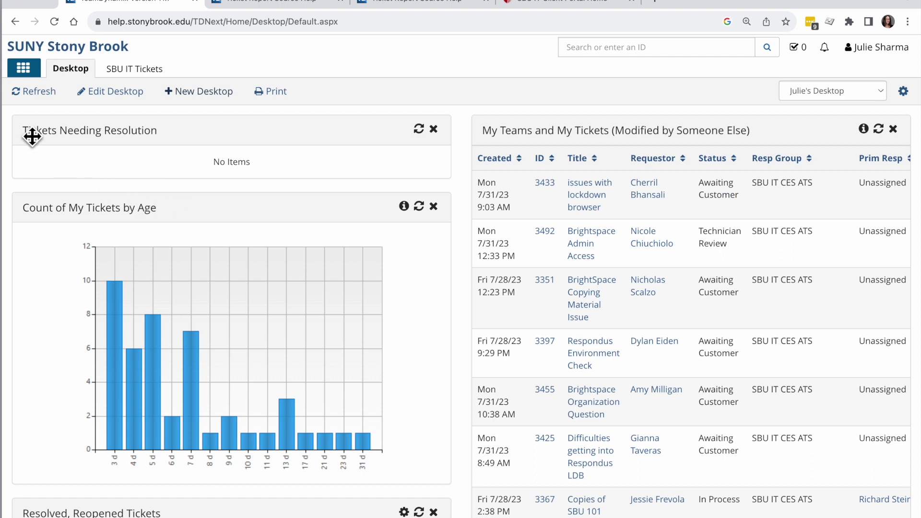
Refresh the page and switch to Demo Desktop from the desktop list.
click(30, 95)
click(853, 92)
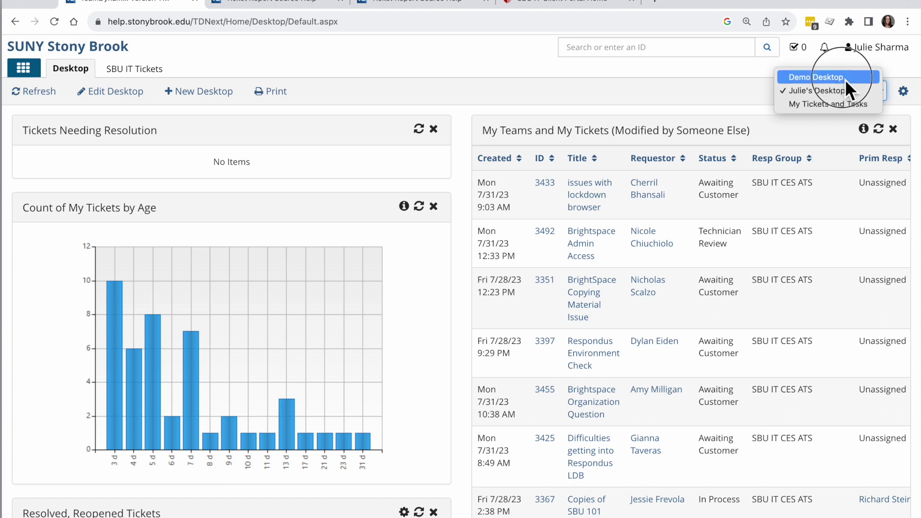
click(845, 81)
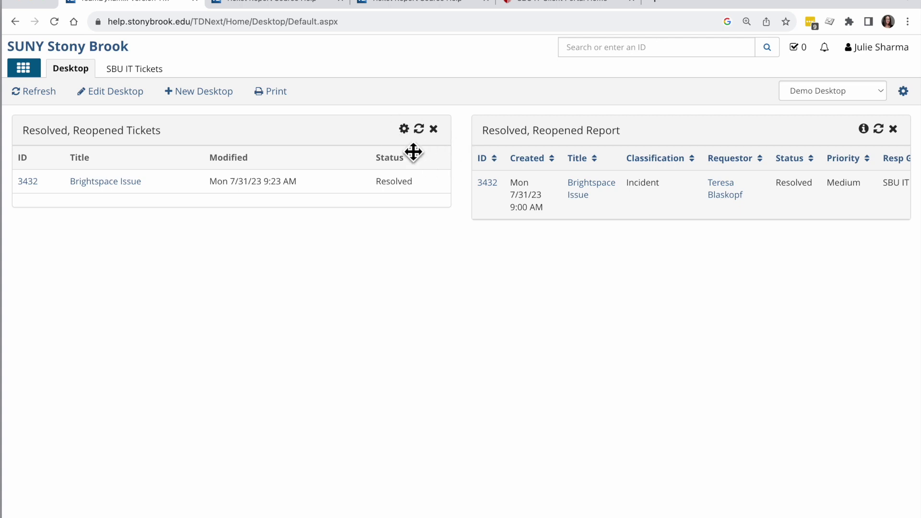
click(404, 129)
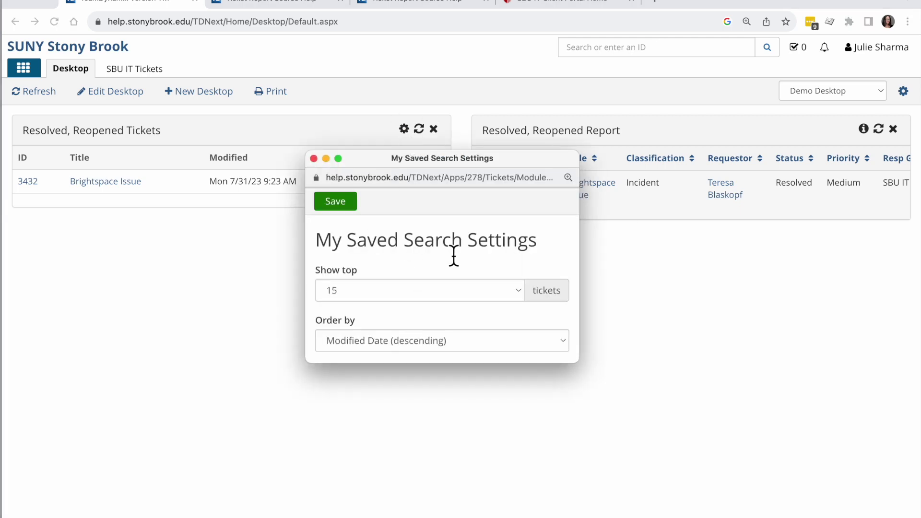
drag(469, 245, 347, 243)
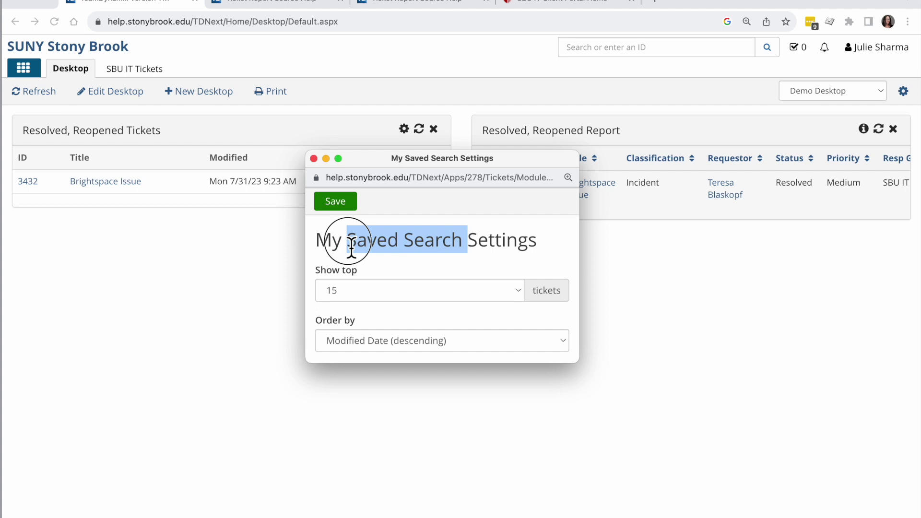
scroll(424, 262, down, 1)
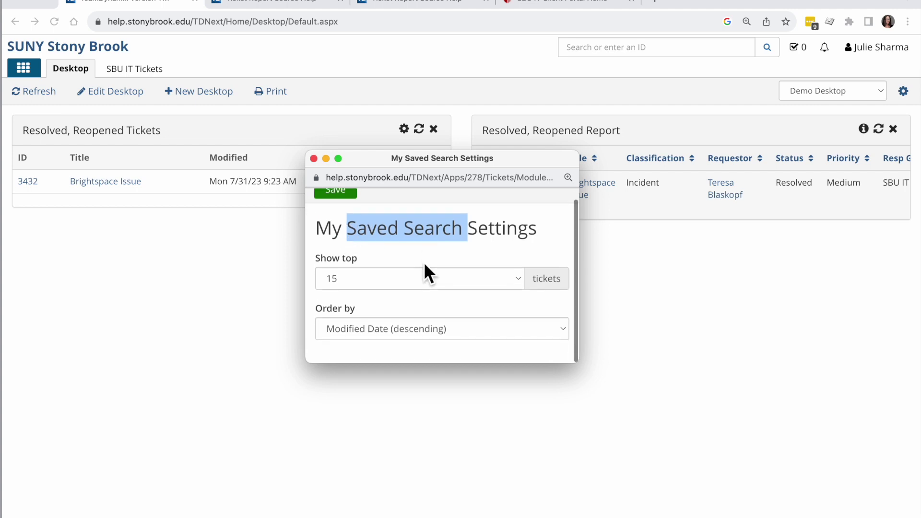
click(424, 261)
click(441, 277)
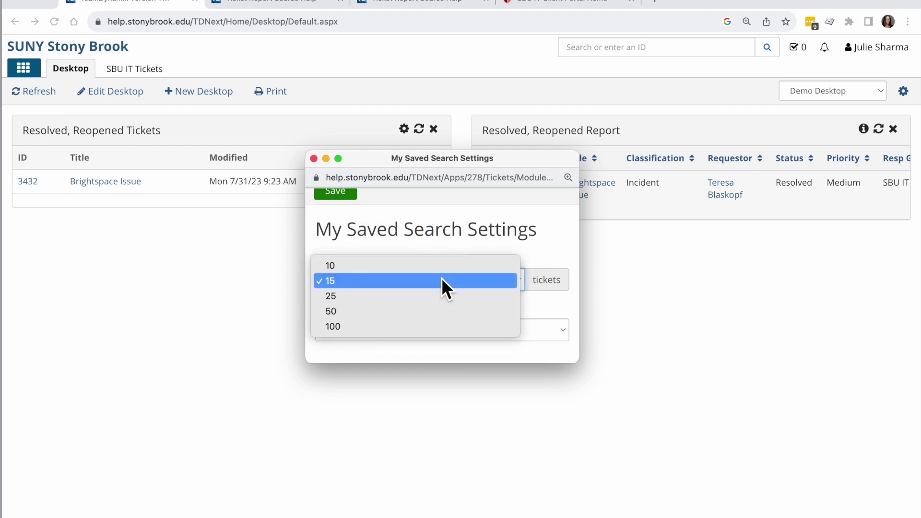
click(454, 243)
click(442, 330)
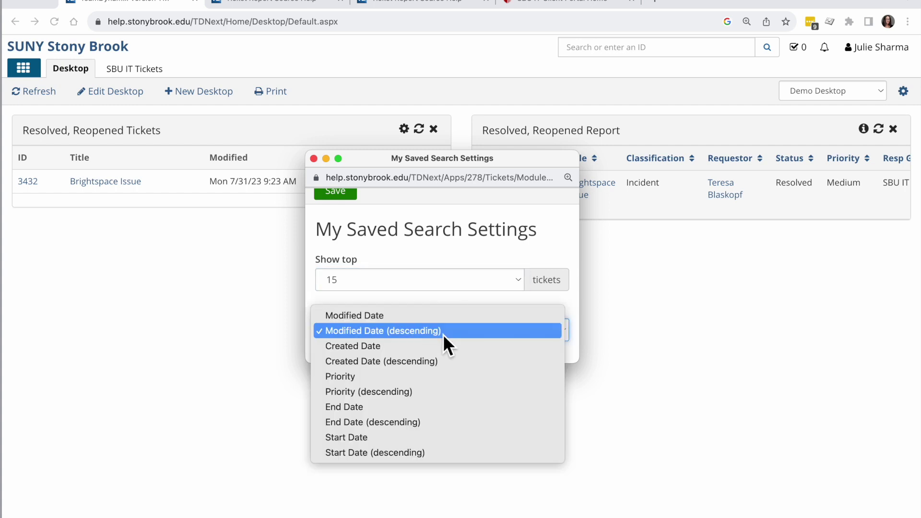
click(437, 299)
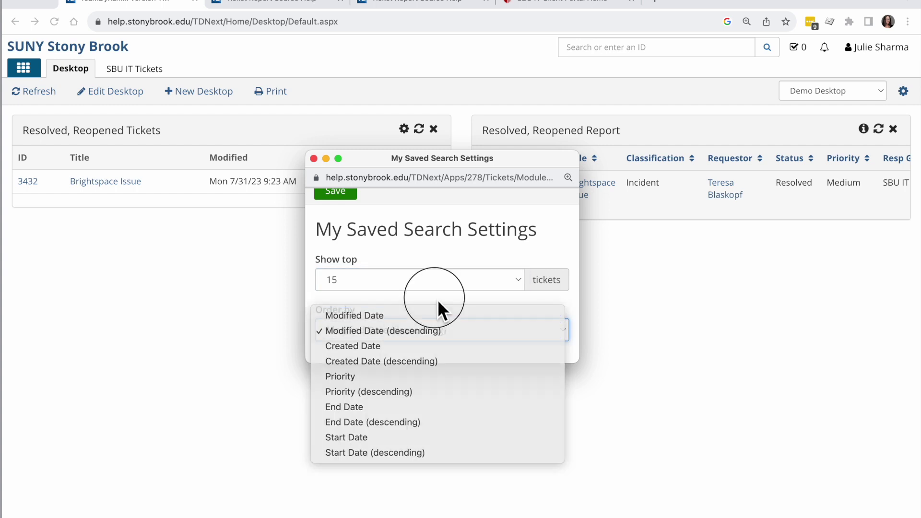
scroll(364, 233, up, 1)
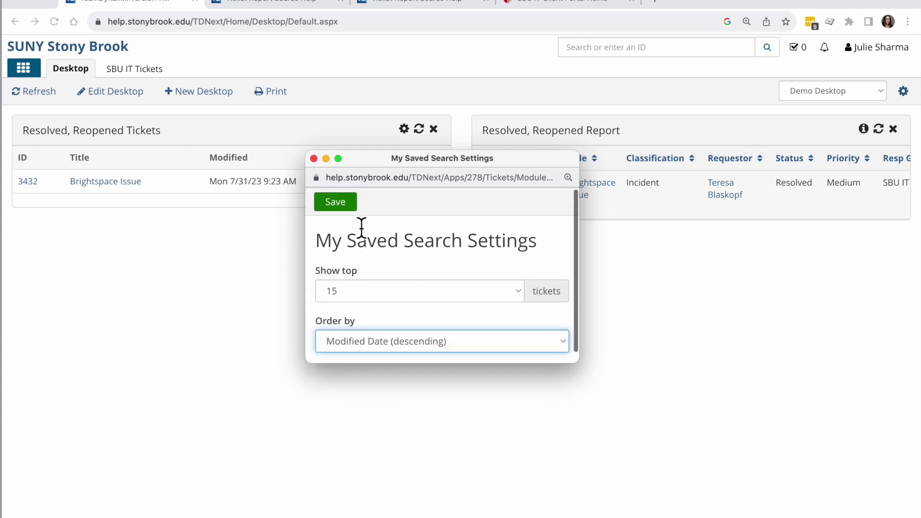
click(314, 159)
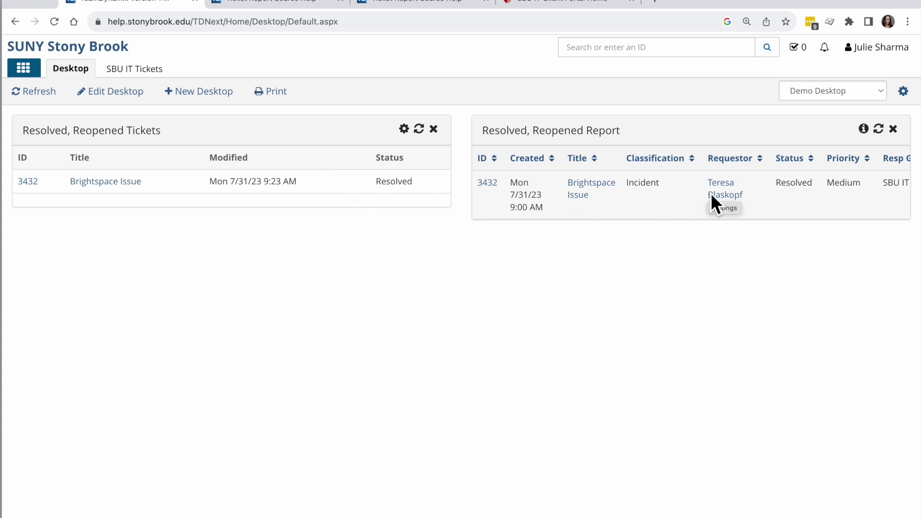
click(863, 130)
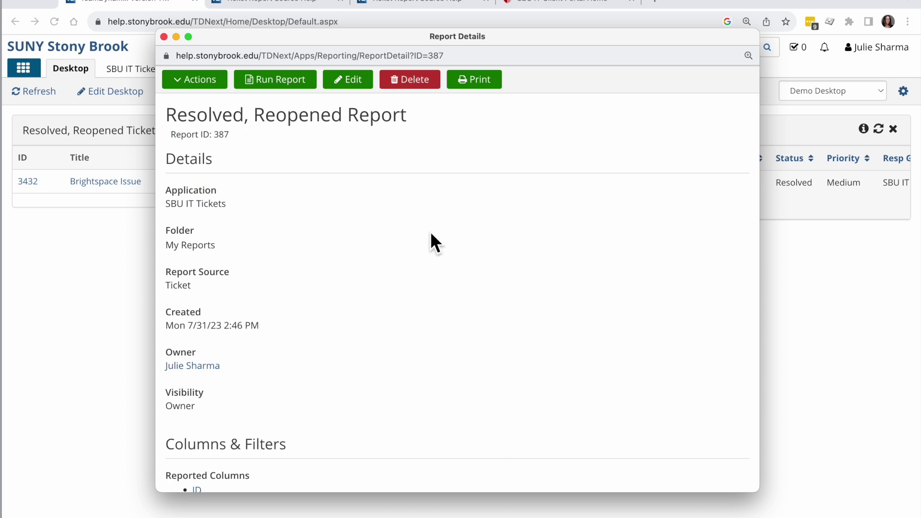
scroll(401, 302, down, 1)
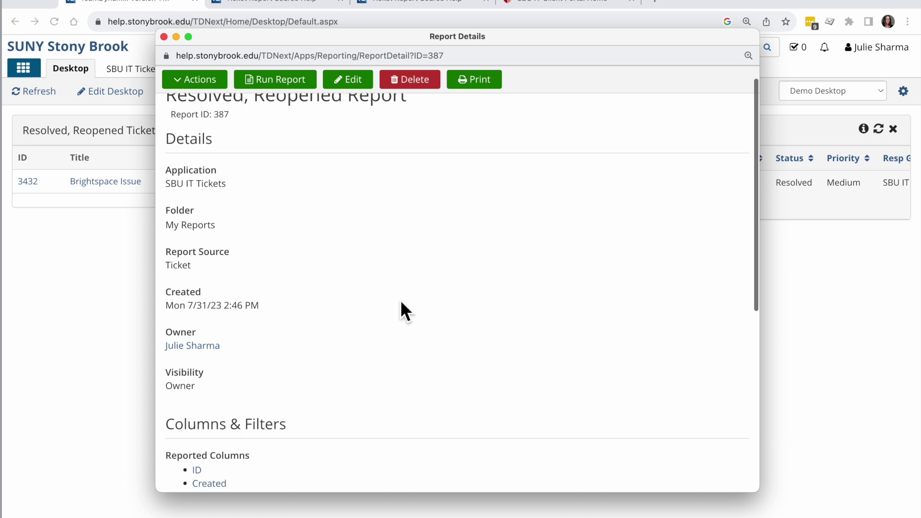
scroll(401, 302, up, 1)
scroll(401, 302, down, 10)
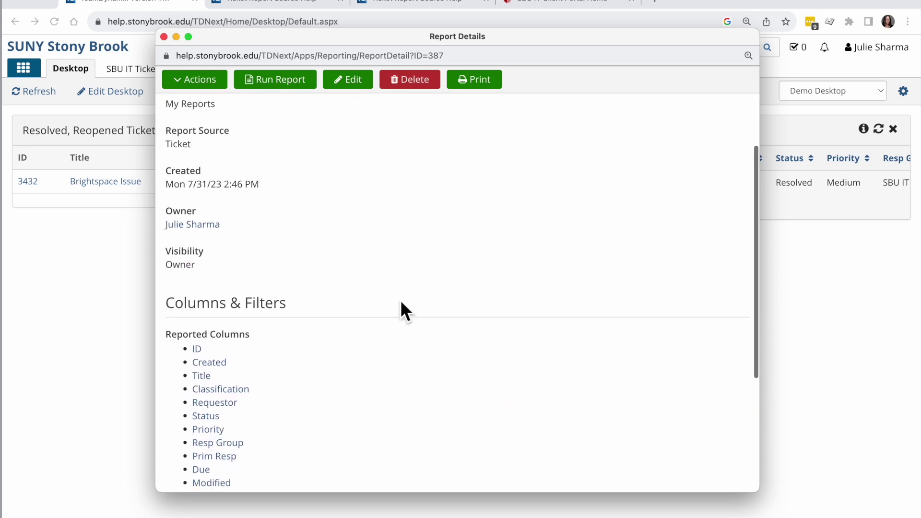
scroll(397, 335, down, 1)
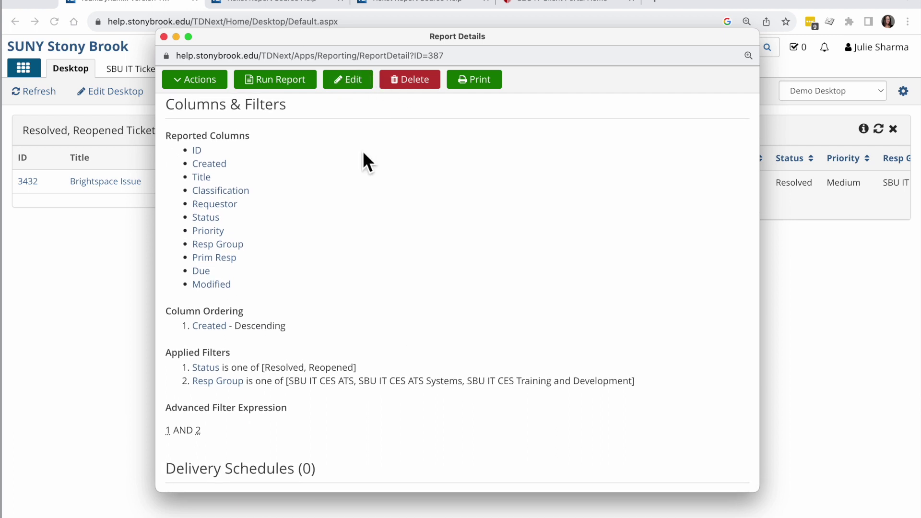
scroll(376, 214, up, 2)
click(164, 36)
scroll(767, 194, right, 5)
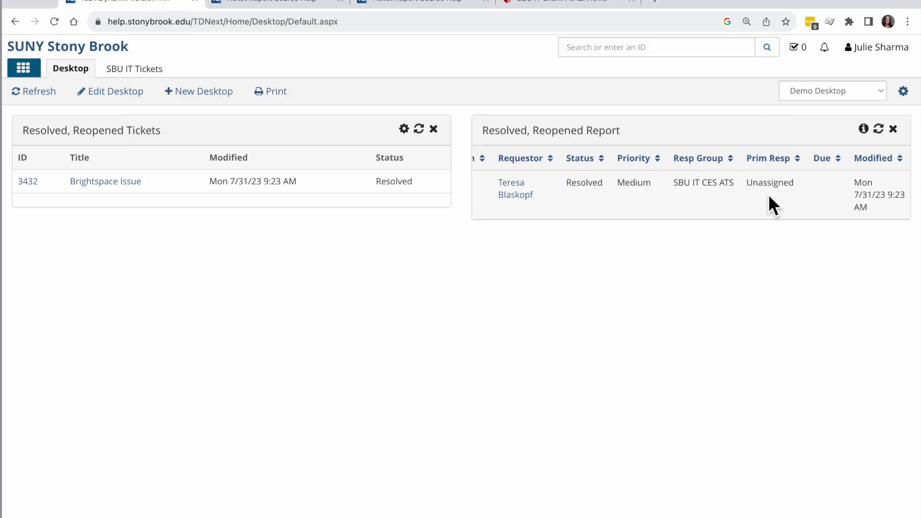